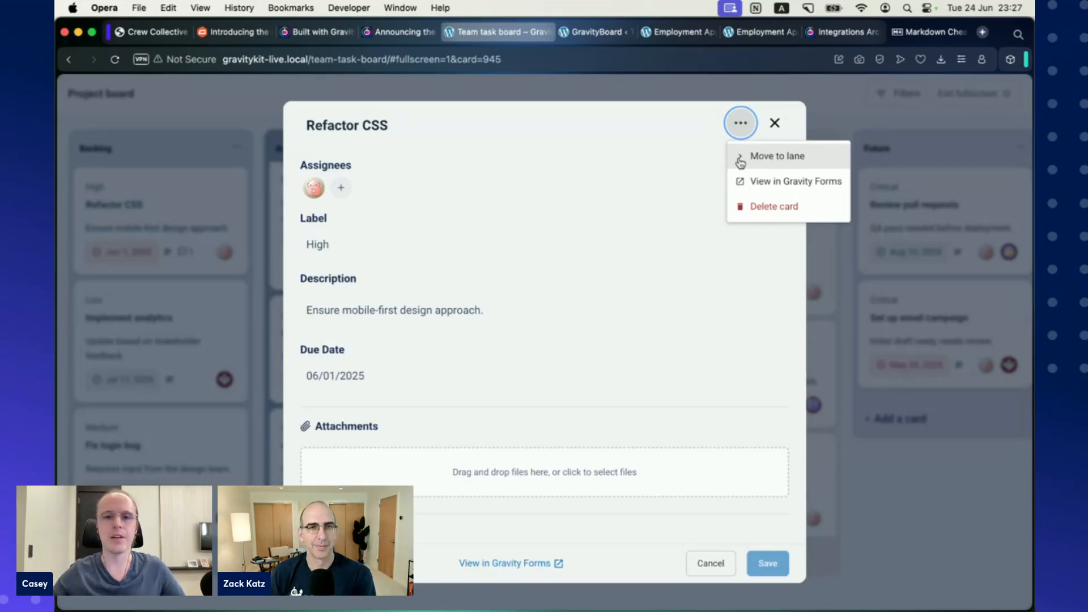
# - Close the Refactor CSS card and exit the project board's fullscreen view
pyautogui.click(776, 126)
pyautogui.click(776, 126)
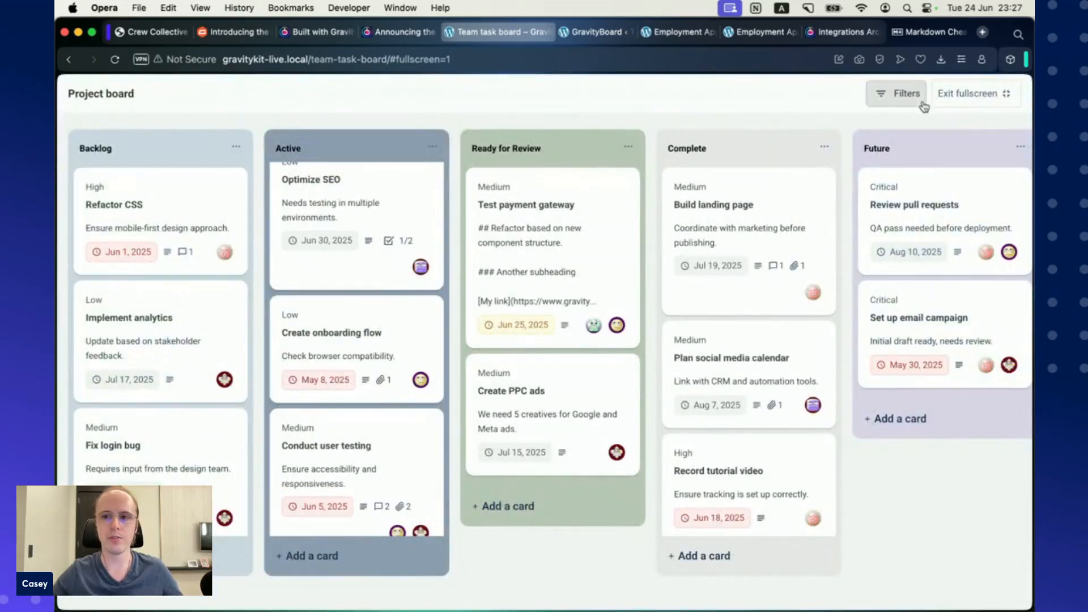
pyautogui.click(967, 96)
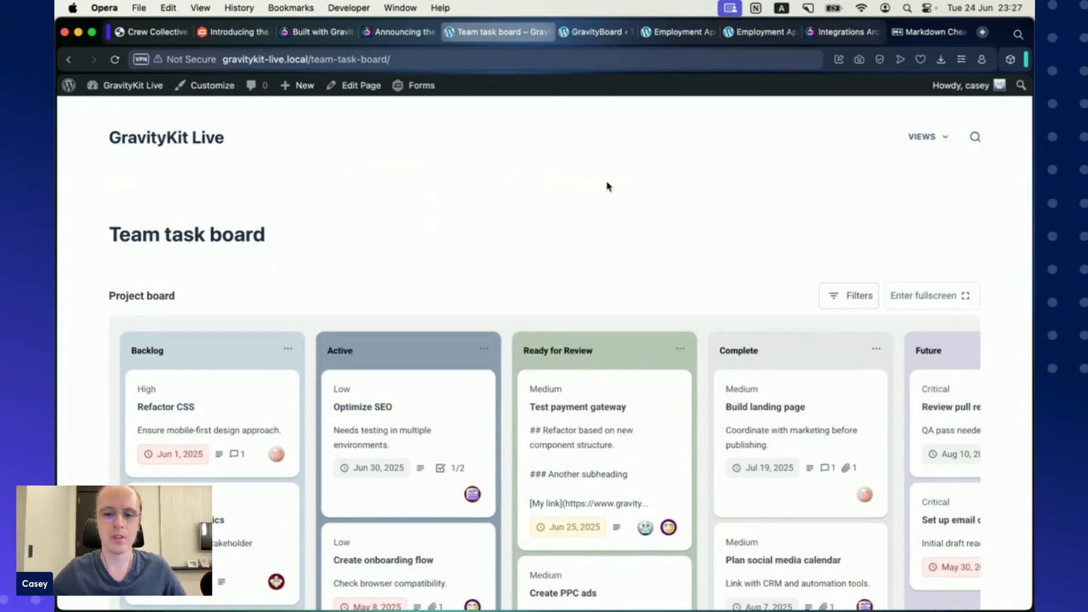
pyautogui.scroll(-3, 607, 187)
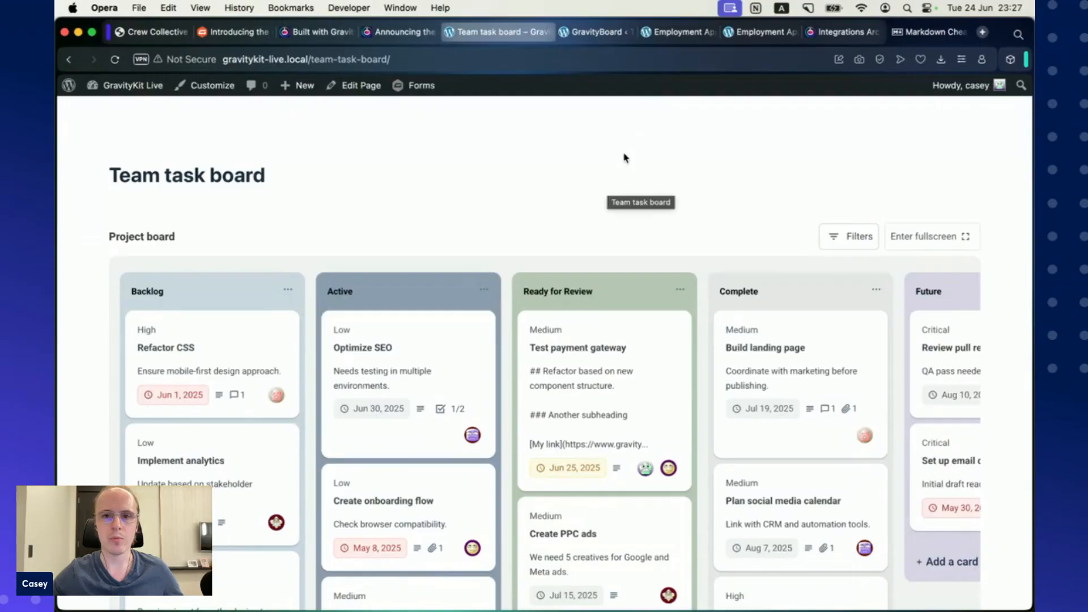
# - Open the front-end Employment Applications view and examine the applications grouped by status
pyautogui.click(607, 34)
pyautogui.click(679, 35)
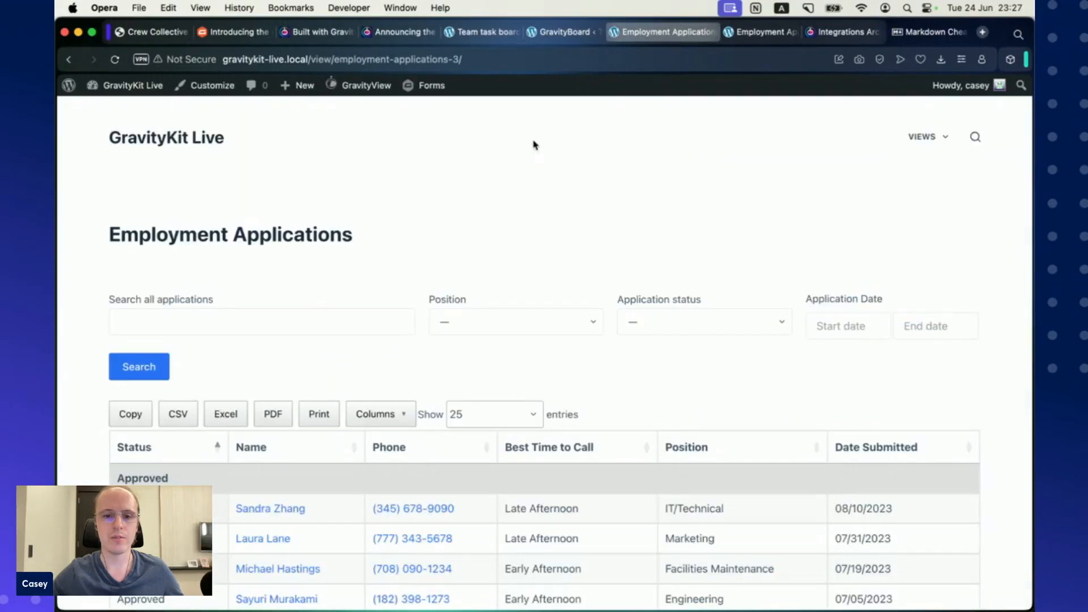
pyautogui.scroll(-3, 534, 143)
pyautogui.scroll(1, 533, 145)
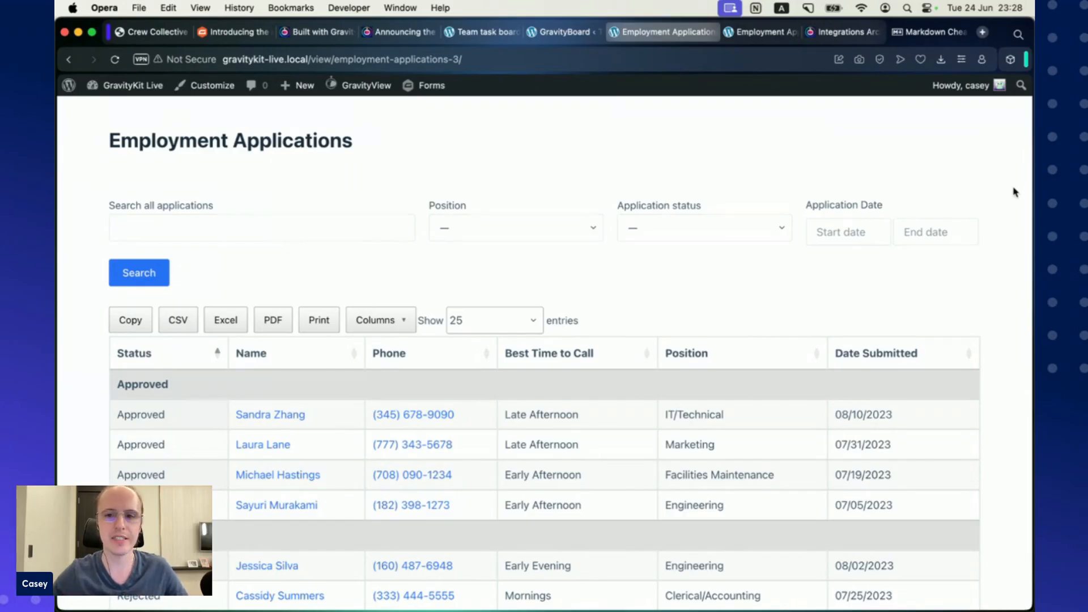
pyautogui.scroll(-3, 1001, 194)
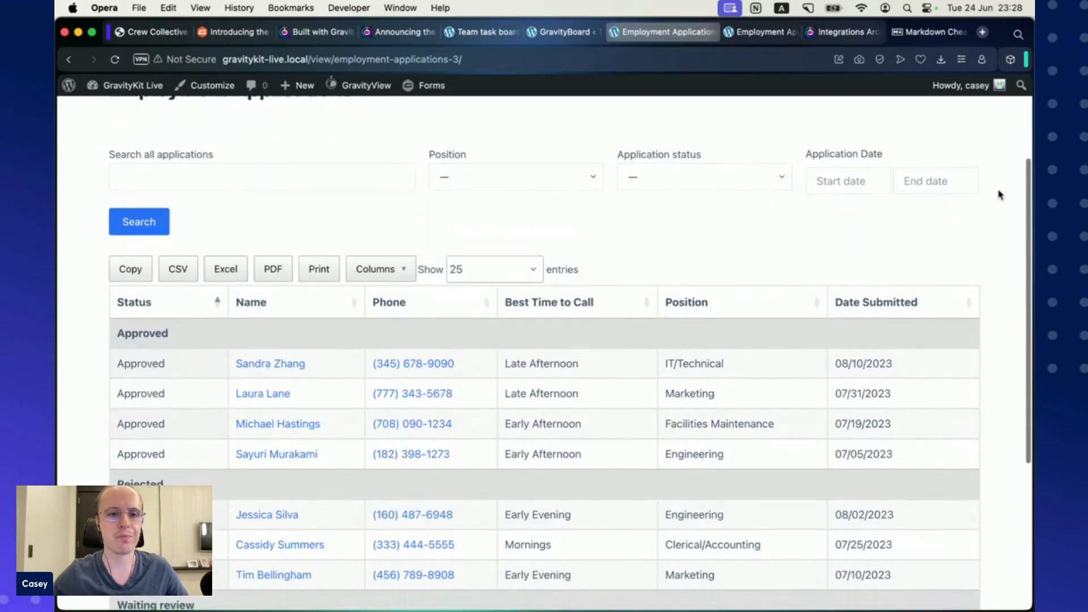
pyautogui.scroll(-1, 1000, 194)
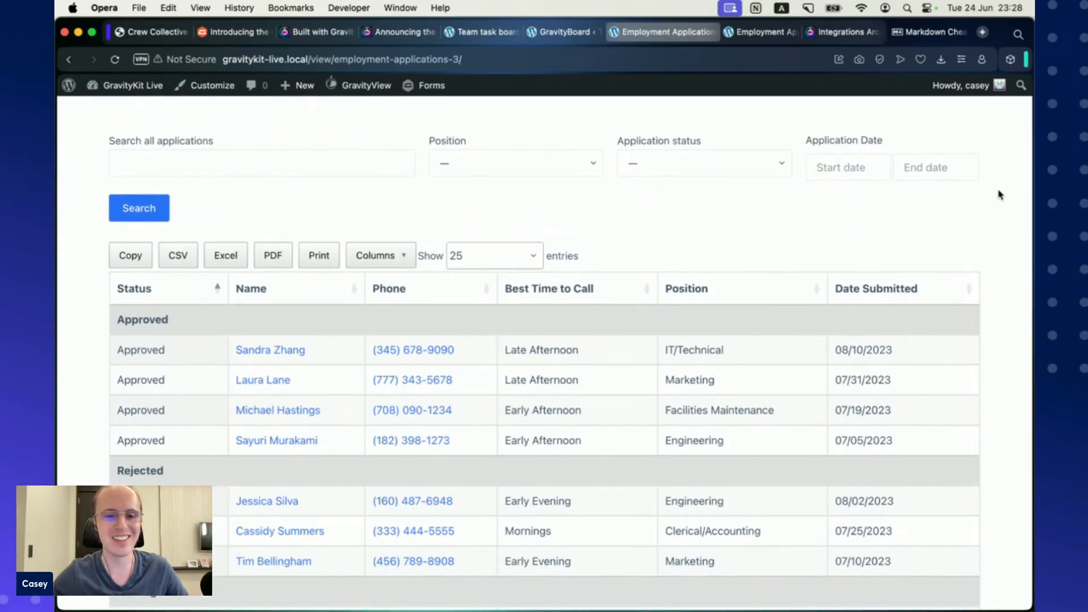
pyautogui.scroll(-1, 1001, 195)
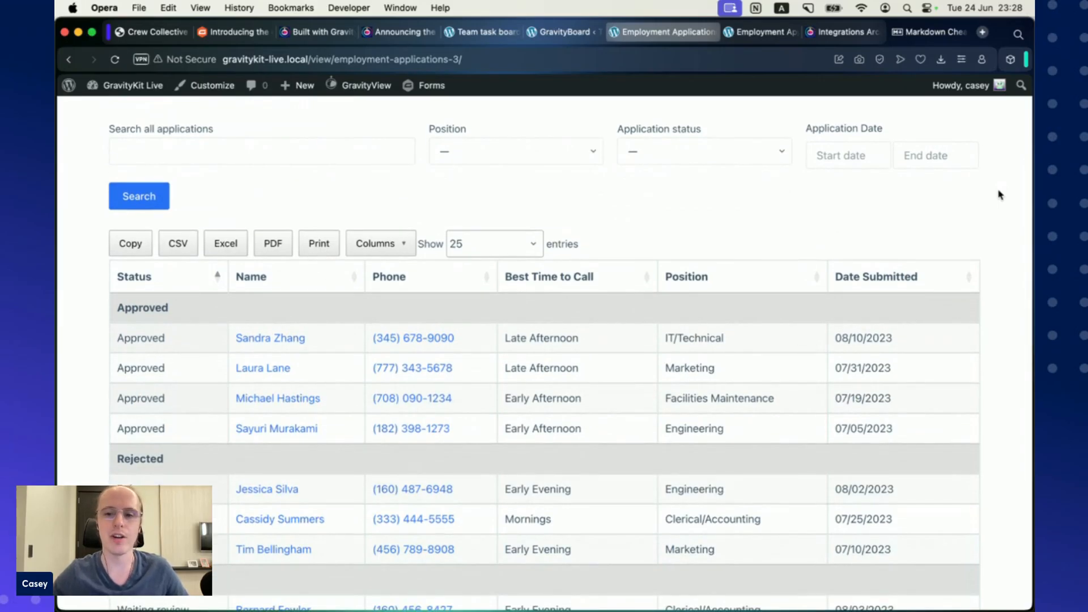
pyautogui.scroll(-3, 1000, 194)
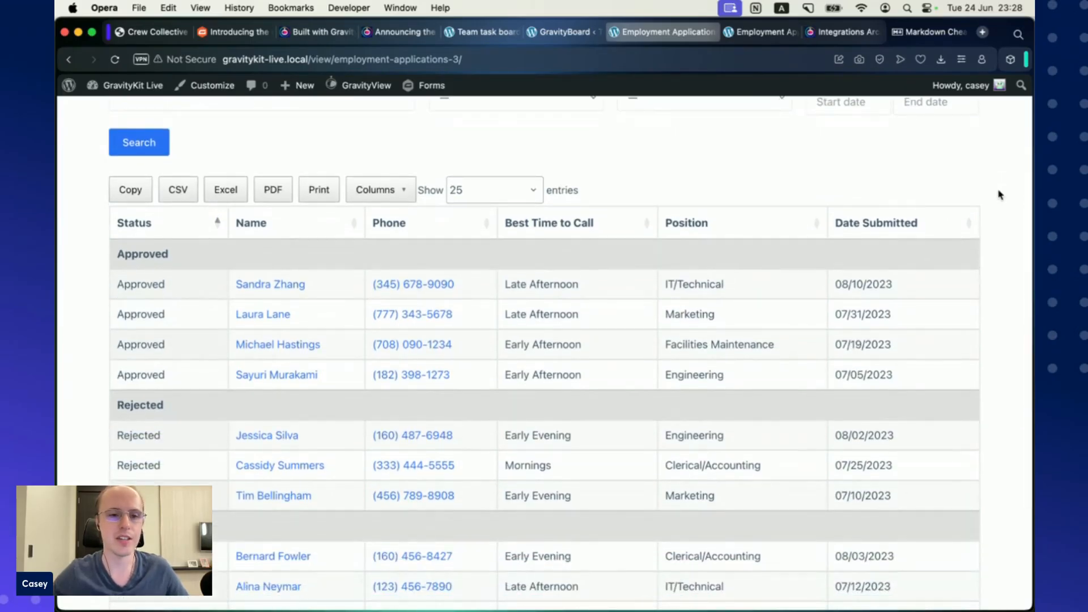
pyautogui.scroll(-3, 1001, 194)
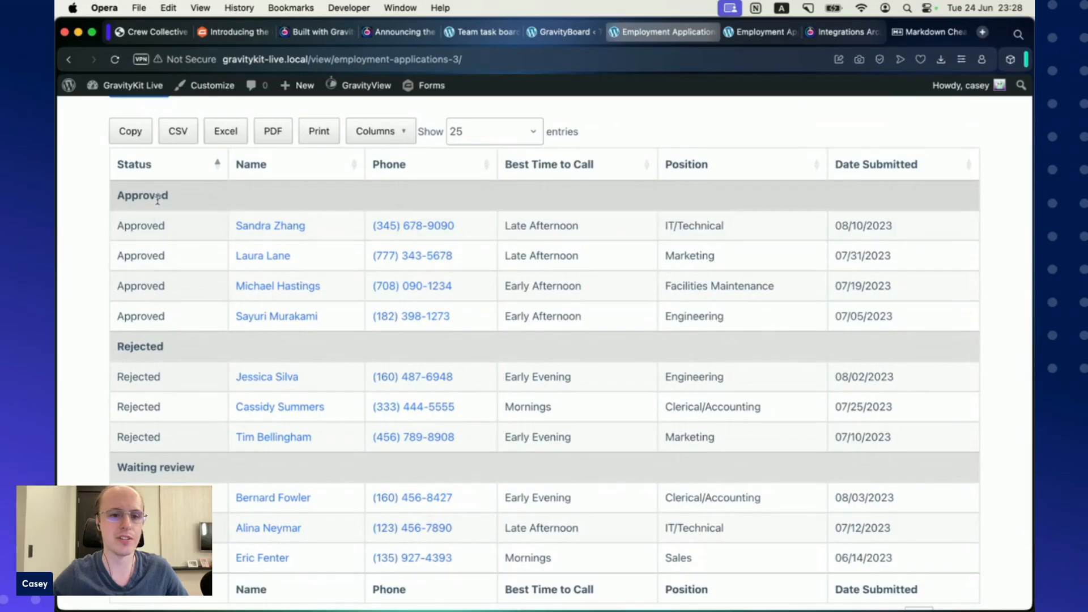
pyautogui.scroll(-2, 206, 295)
# - Open the approved IT/Technical applicant's entry and review the contact details, availability, previous employers and resume link
pyautogui.click(255, 193)
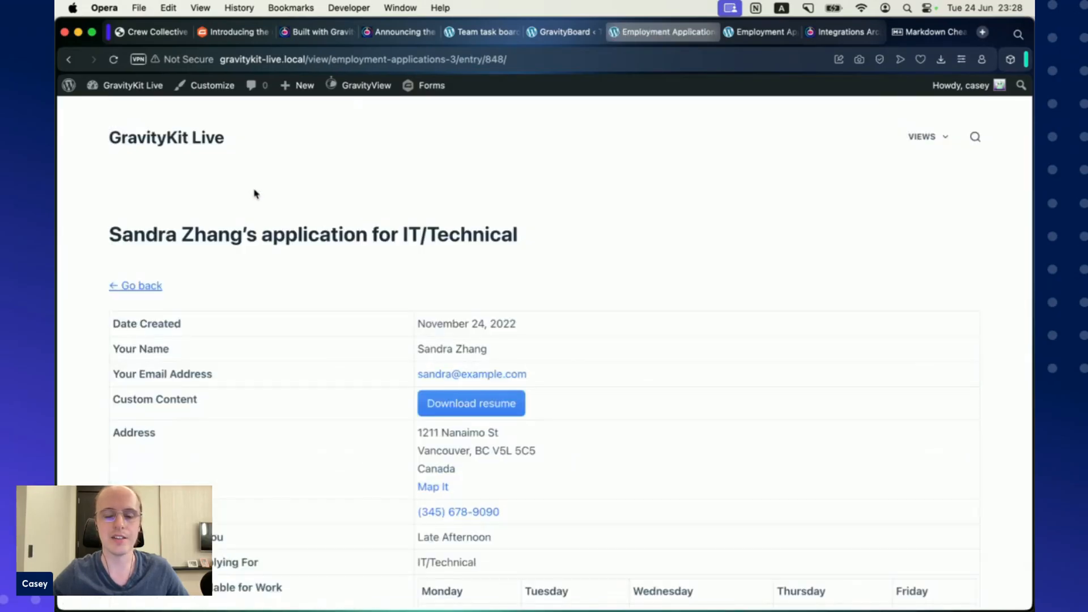
pyautogui.scroll(-3, 685, 240)
pyautogui.scroll(-10, 687, 242)
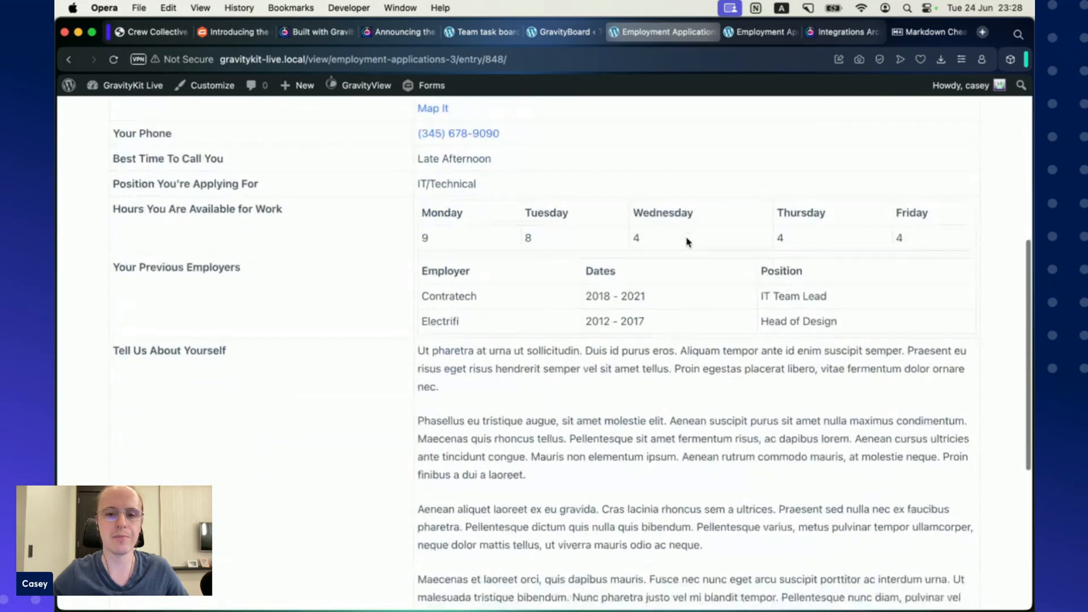
pyautogui.scroll(7, 686, 242)
pyautogui.scroll(5, 686, 242)
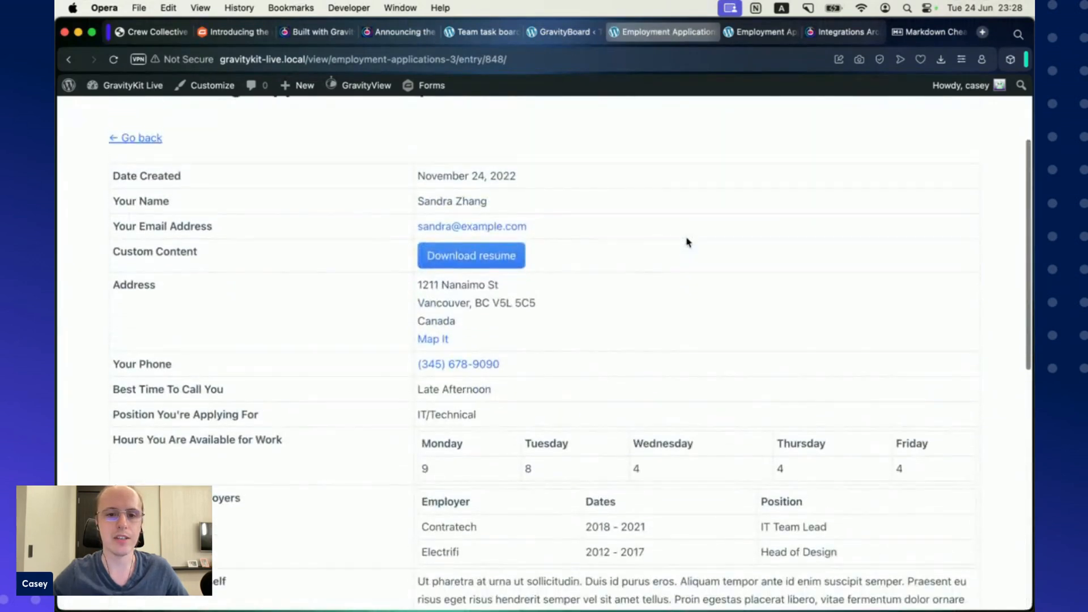
pyautogui.scroll(-1, 591, 304)
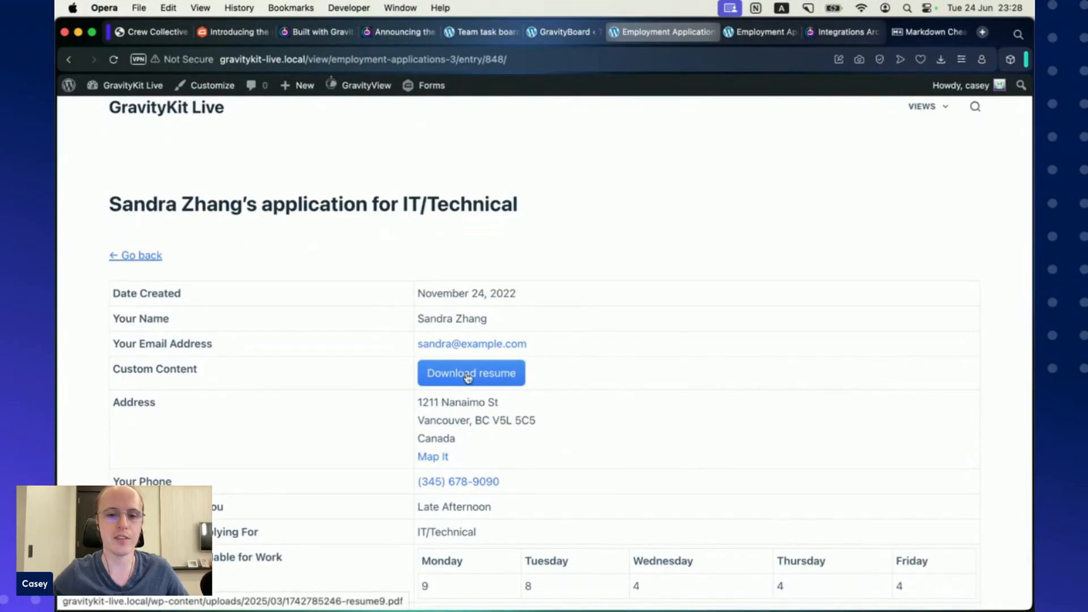
pyautogui.scroll(-1, 600, 318)
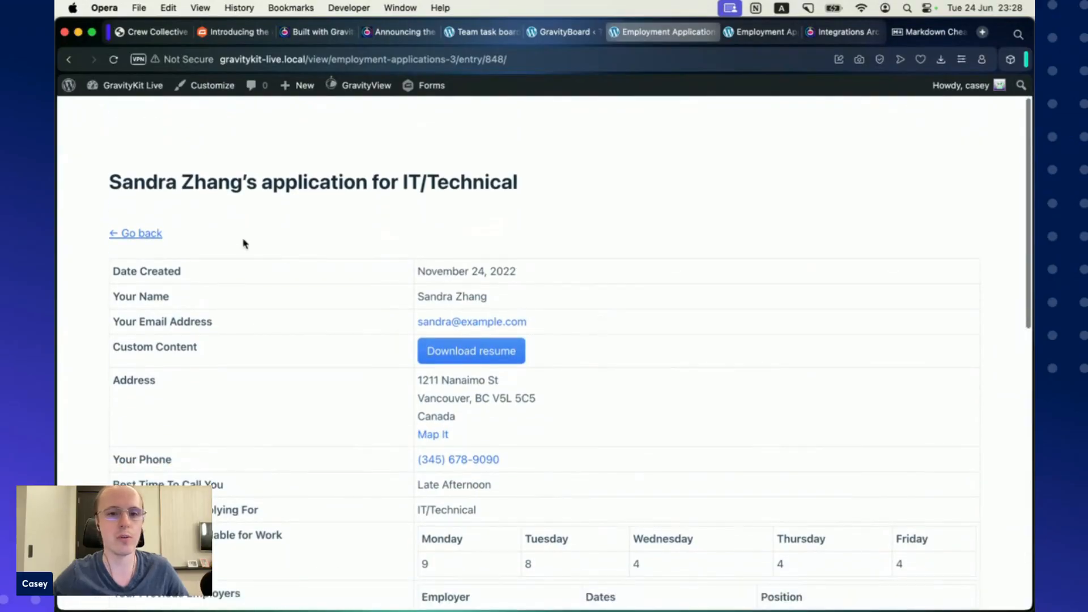
# - Return from the single entry to the Employment Applications list and look over its search filters and table
pyautogui.click(145, 236)
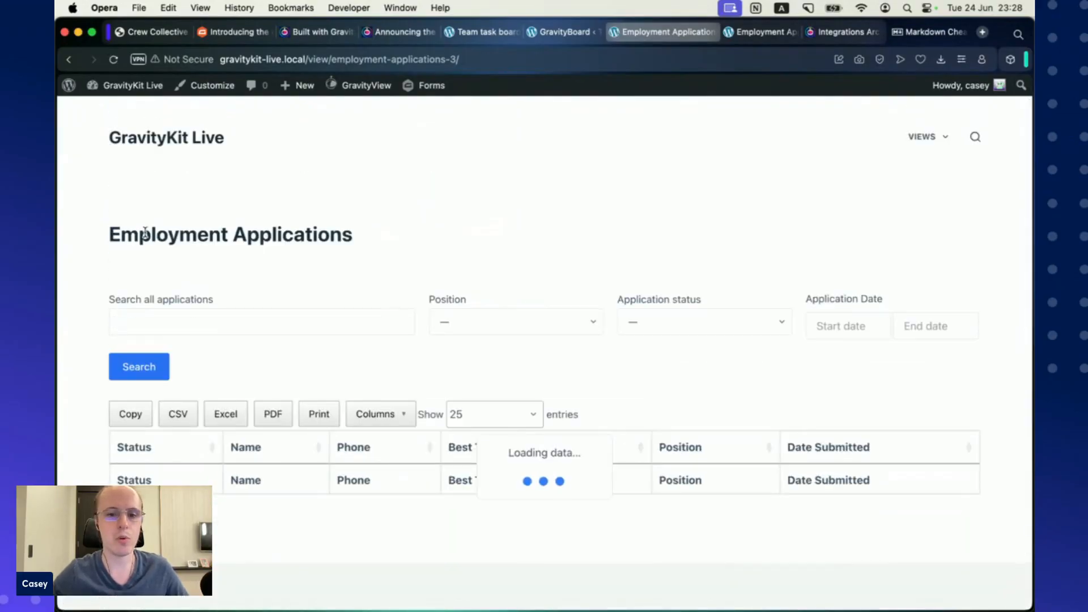
pyautogui.scroll(-3, 584, 208)
pyautogui.scroll(-1, 775, 199)
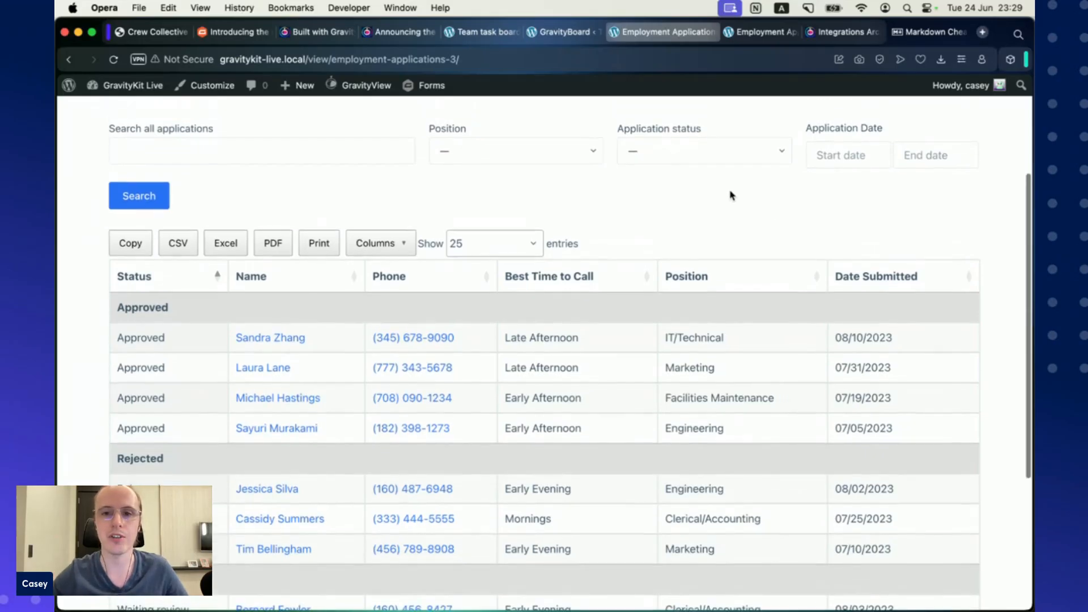
pyautogui.scroll(1, 731, 196)
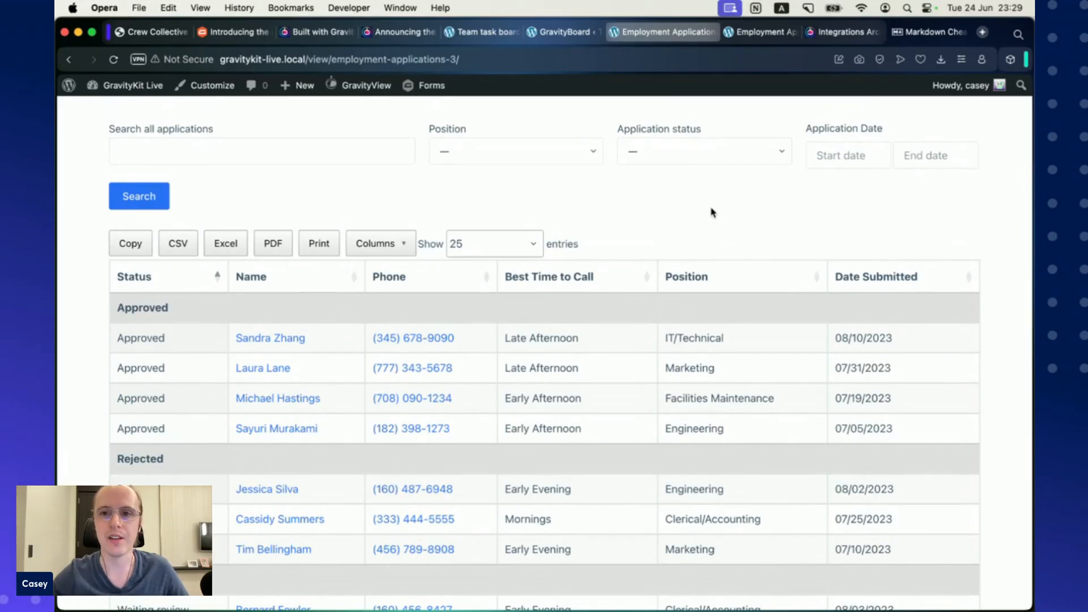
pyautogui.scroll(-1, 701, 185)
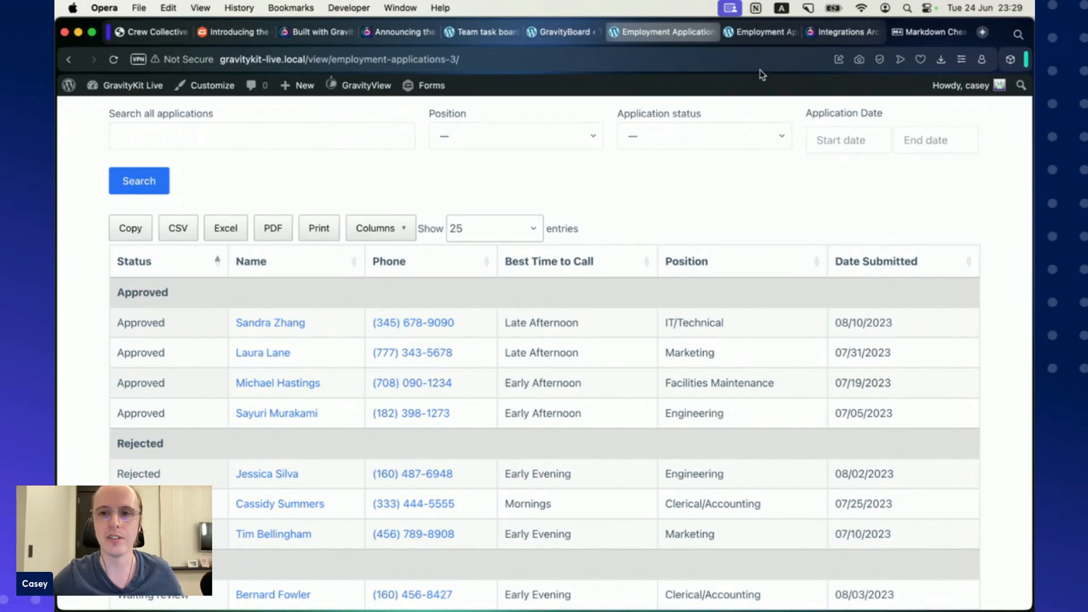
# - Switch to the Employment Application Form's entries in the WordPress admin and start creating a board for the form
pyautogui.click(760, 34)
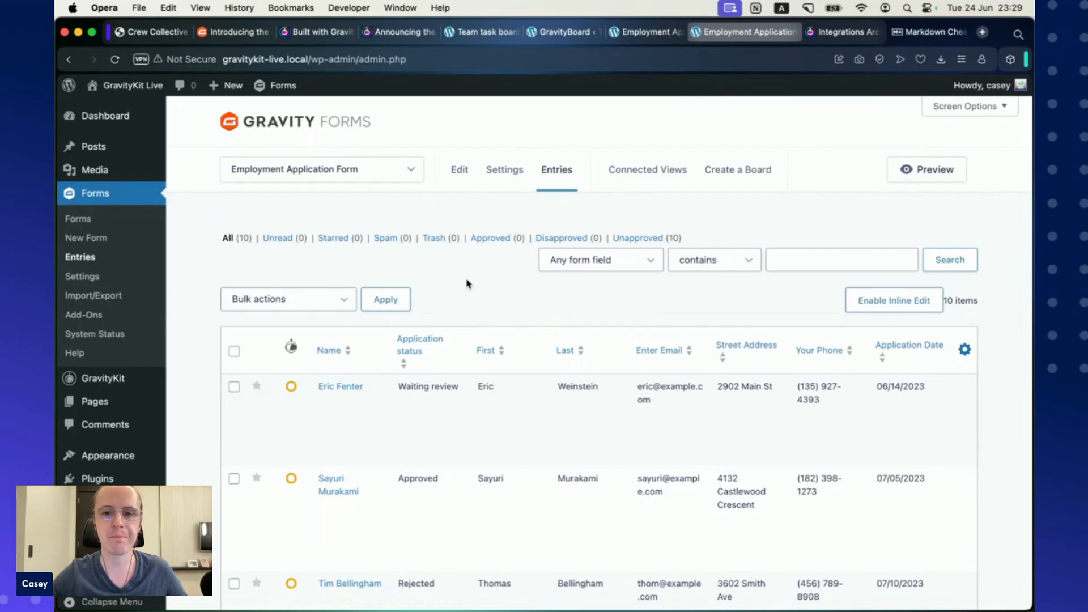
pyautogui.moveTo(646, 170)
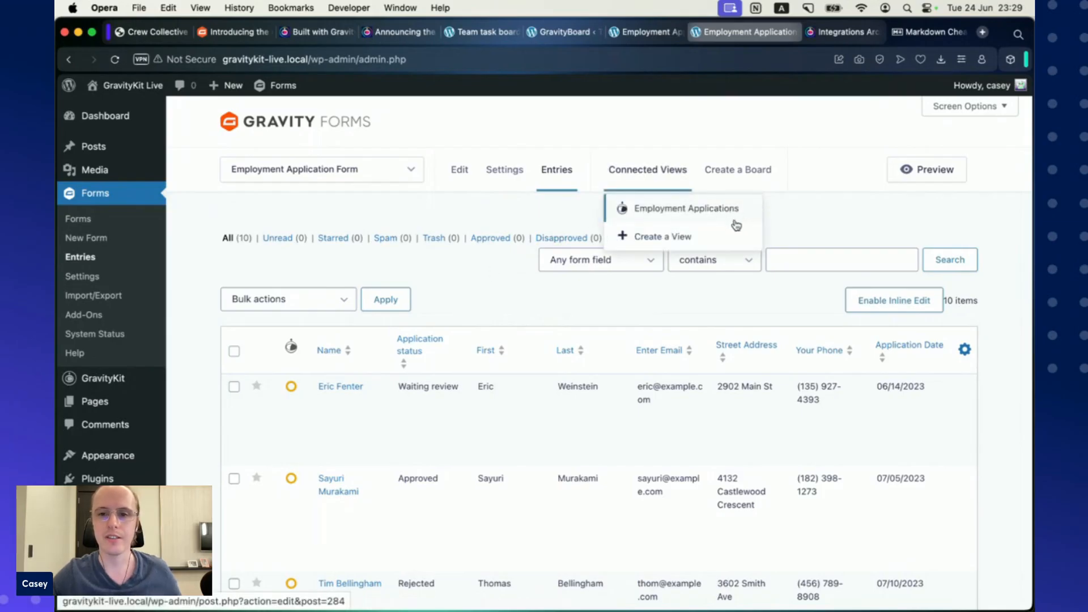
pyautogui.click(740, 179)
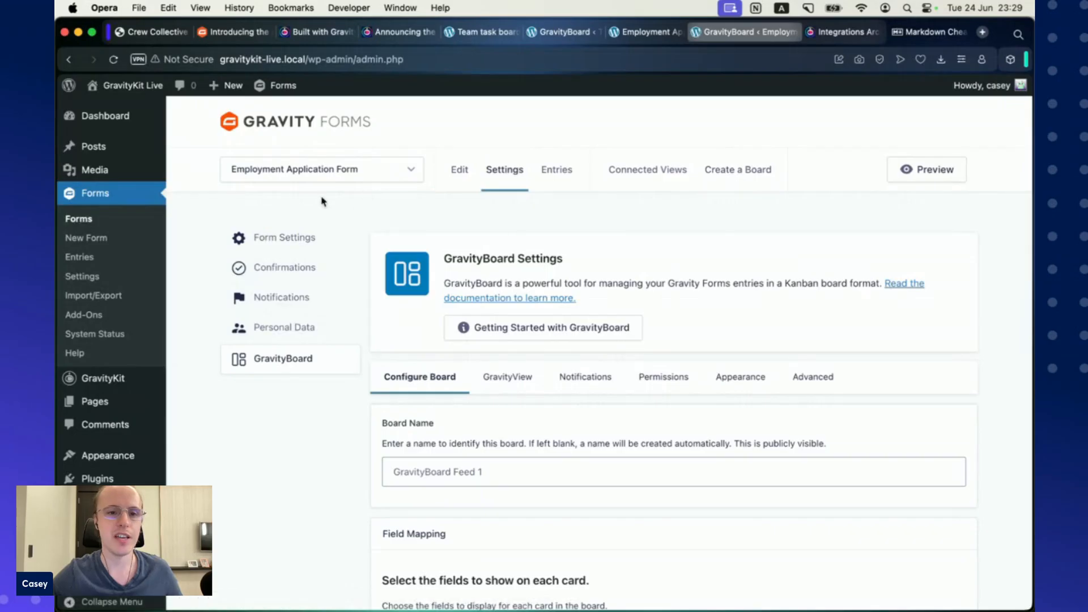
pyautogui.click(357, 179)
pyautogui.click(332, 178)
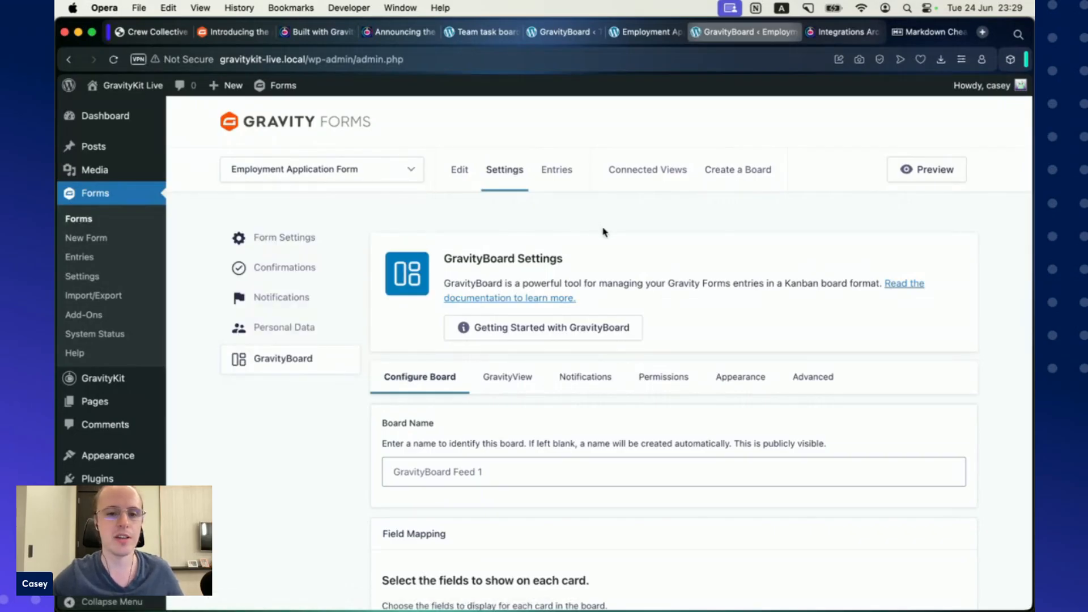
# - Name the new board "Employment applications"
pyautogui.scroll(-2, 592, 235)
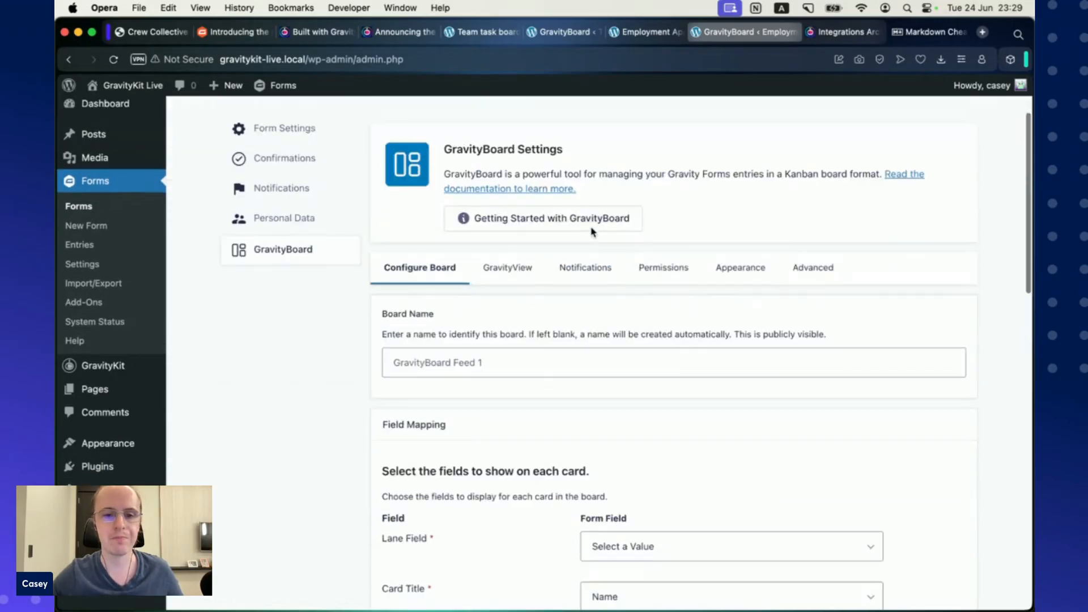
pyautogui.click(486, 360)
pyautogui.write('Empl')
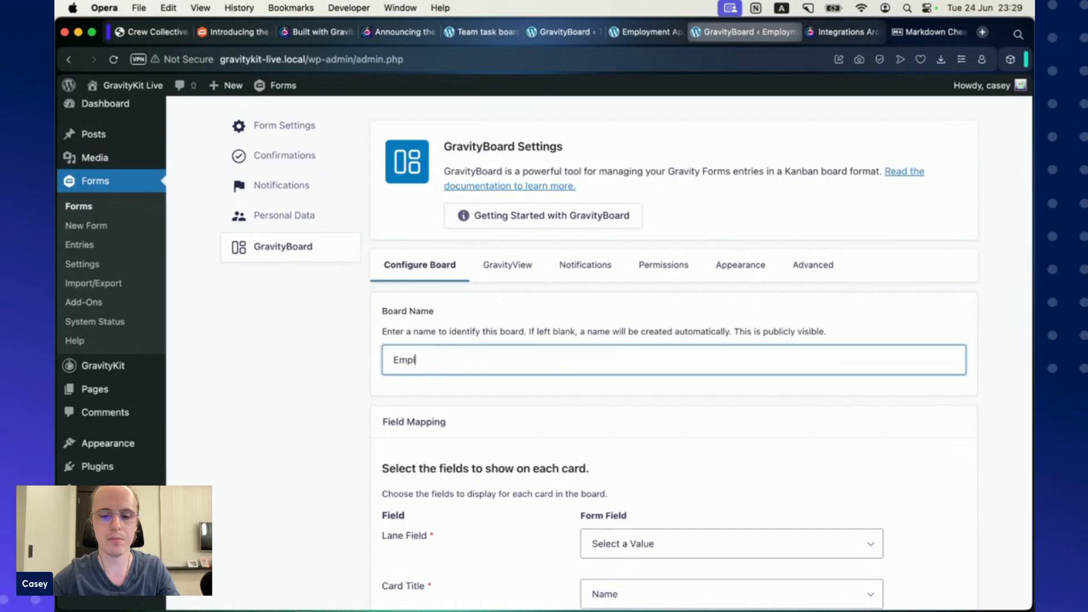
pyautogui.write('oyment applications')
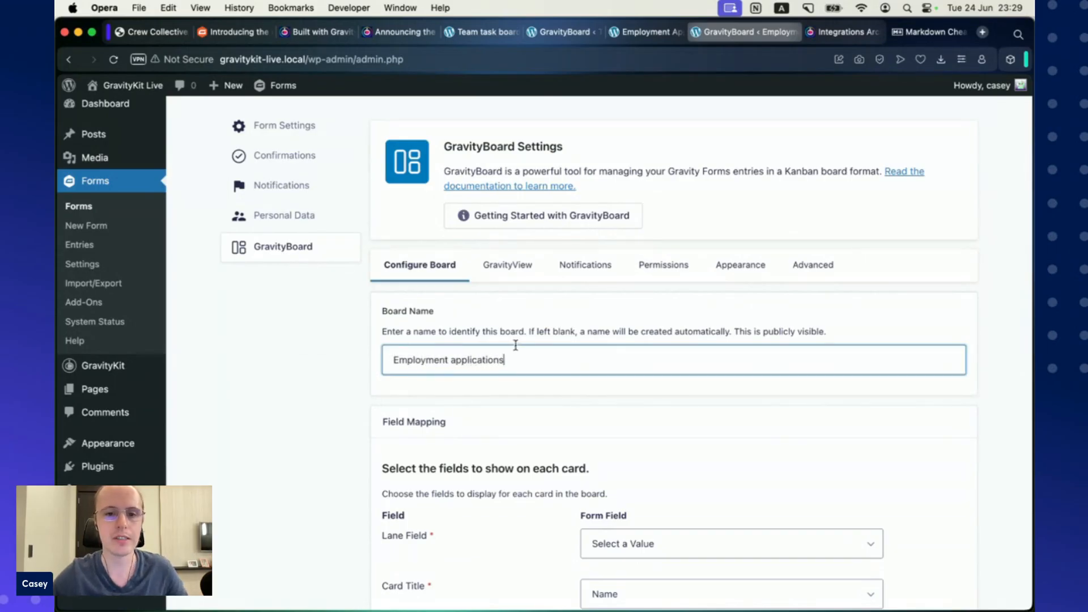
pyautogui.click(504, 319)
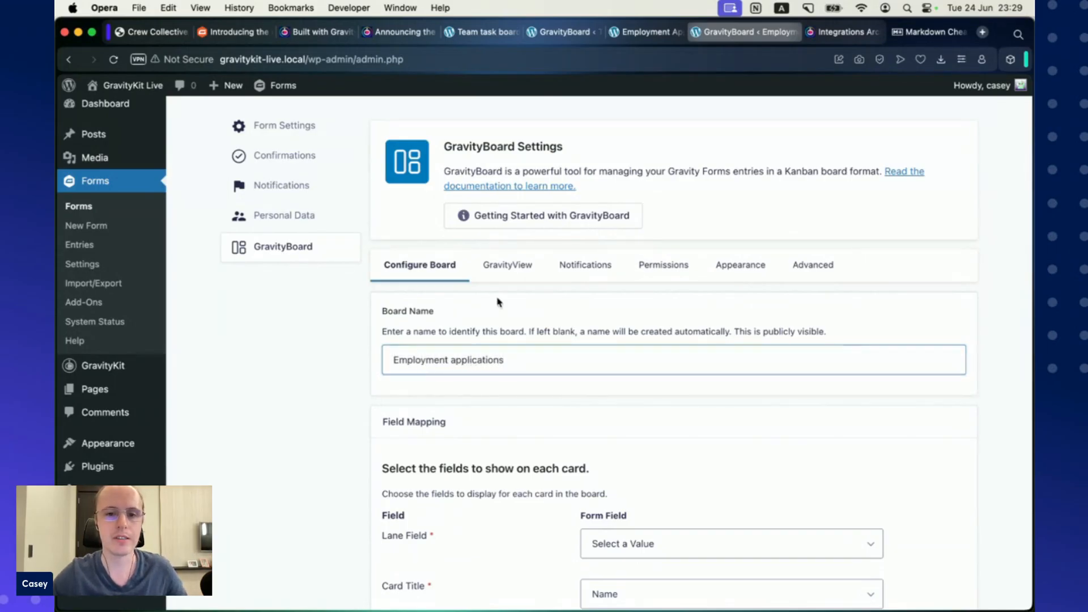
# - Map the board's Lane Field to the Application status form field
pyautogui.scroll(-5, 425, 346)
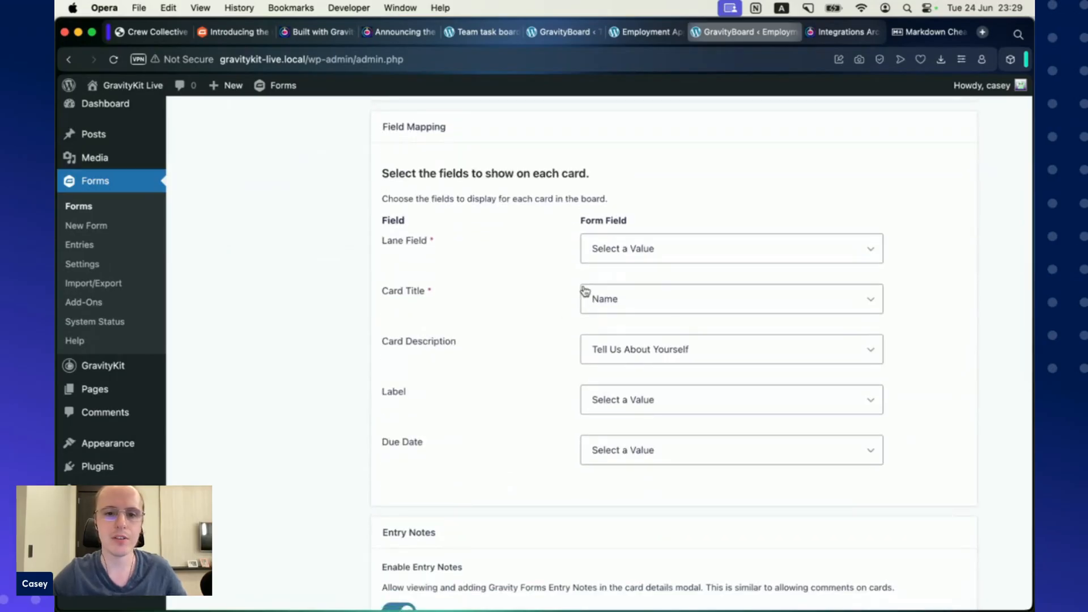
pyautogui.click(671, 258)
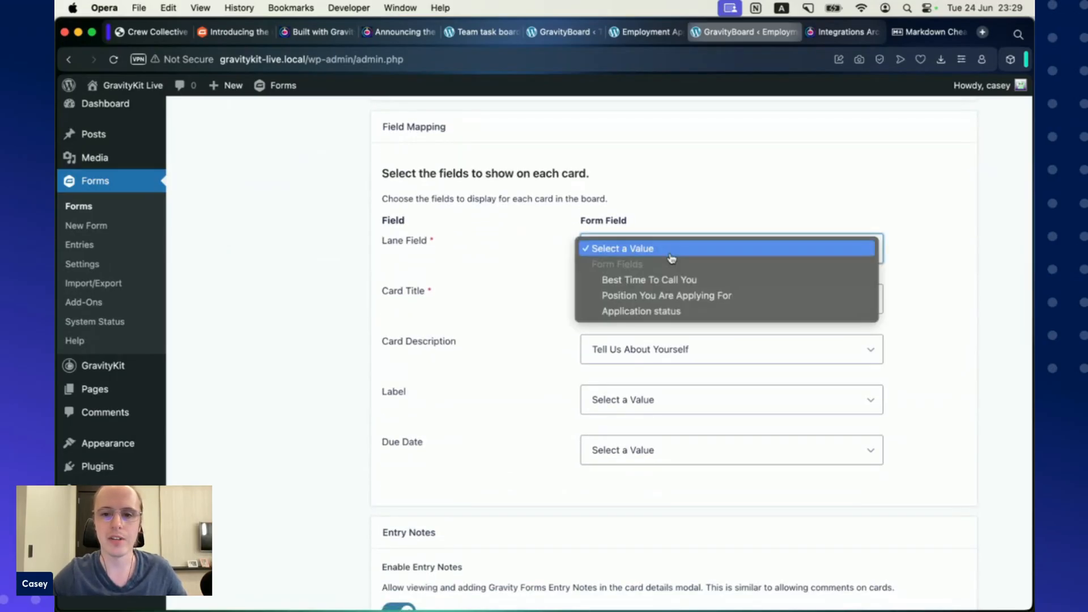
pyautogui.click(678, 313)
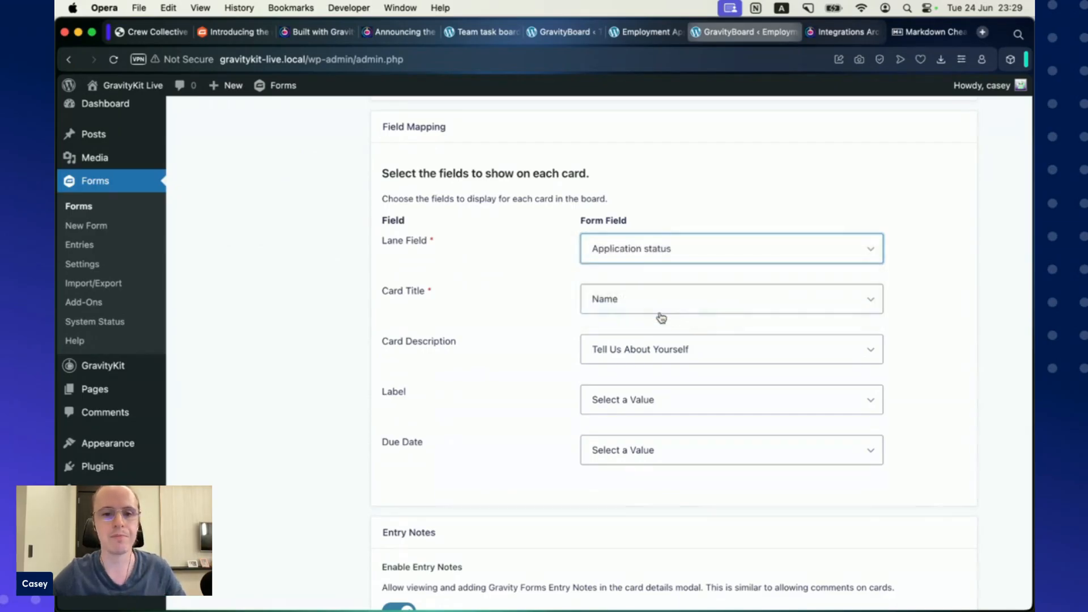
# - Review the available Card Description fields and select Tell Us About Yourself
pyautogui.scroll(-2, 554, 308)
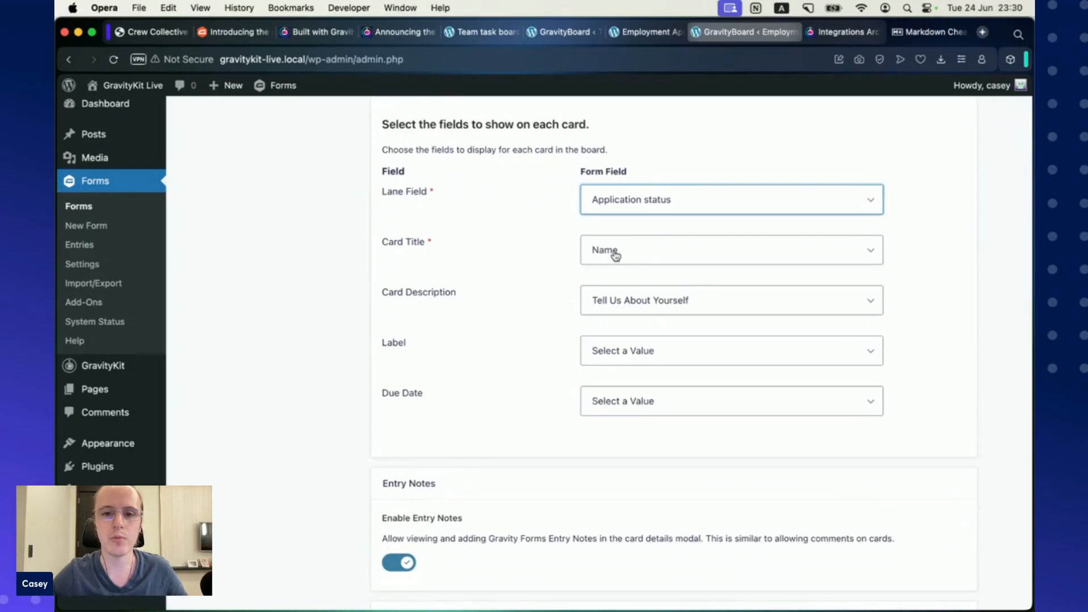
pyautogui.scroll(-2, 480, 293)
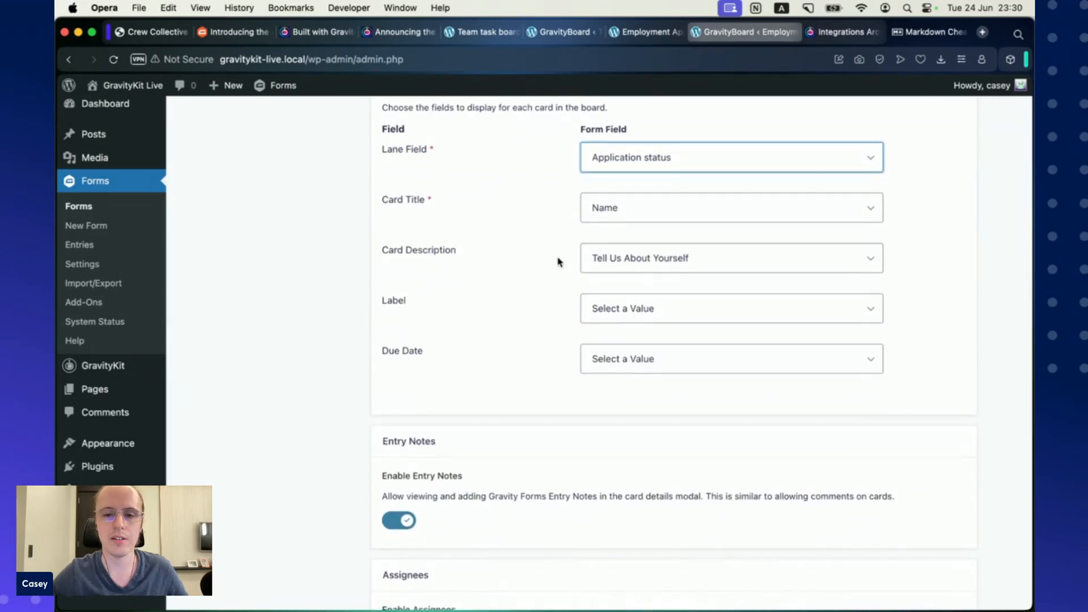
pyautogui.click(704, 269)
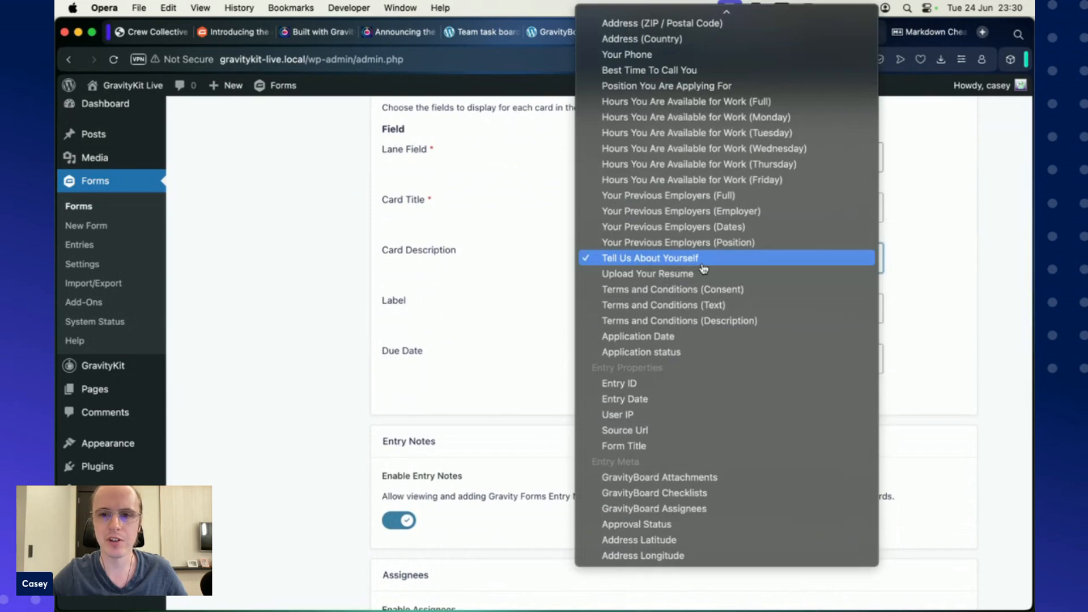
pyautogui.click(643, 262)
pyautogui.scroll(-1, 513, 301)
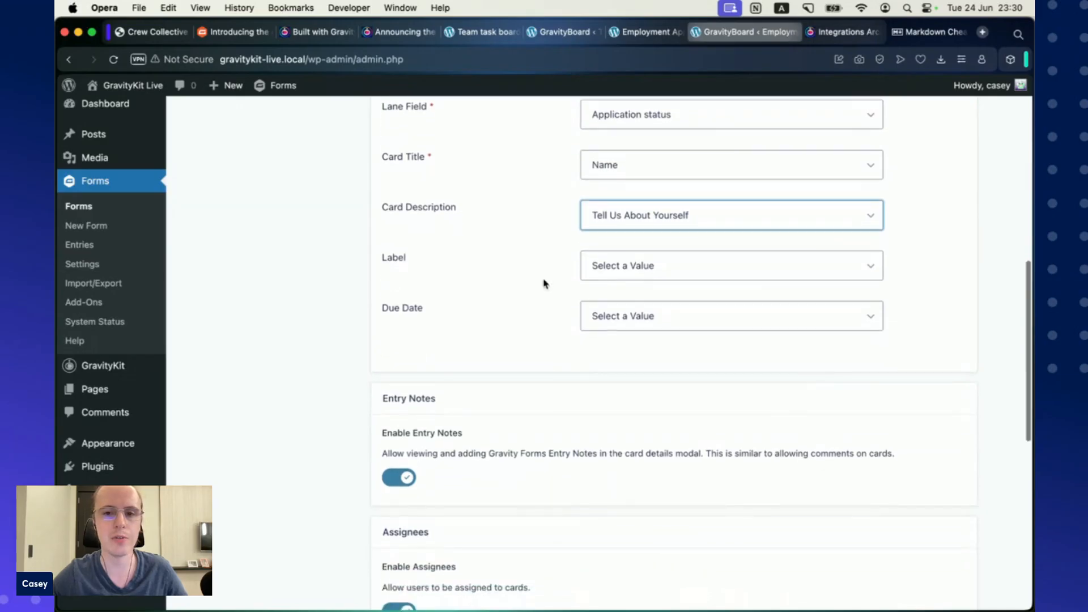
# - Map the board's Label to Position You Are Applying For and its Due Date to Application Date
pyautogui.click(658, 263)
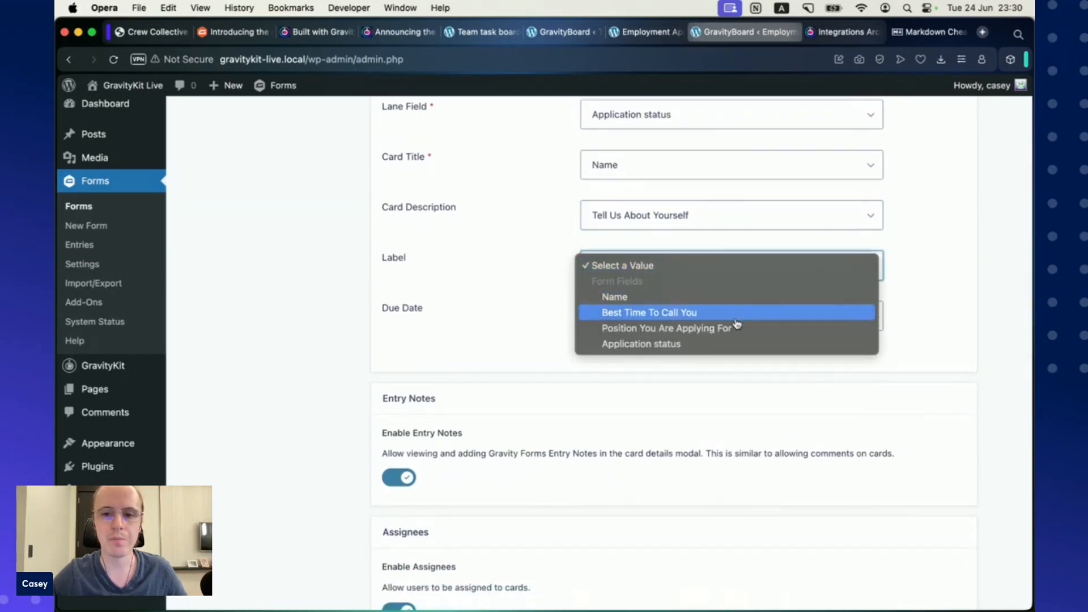
pyautogui.click(673, 333)
pyautogui.scroll(-1, 633, 307)
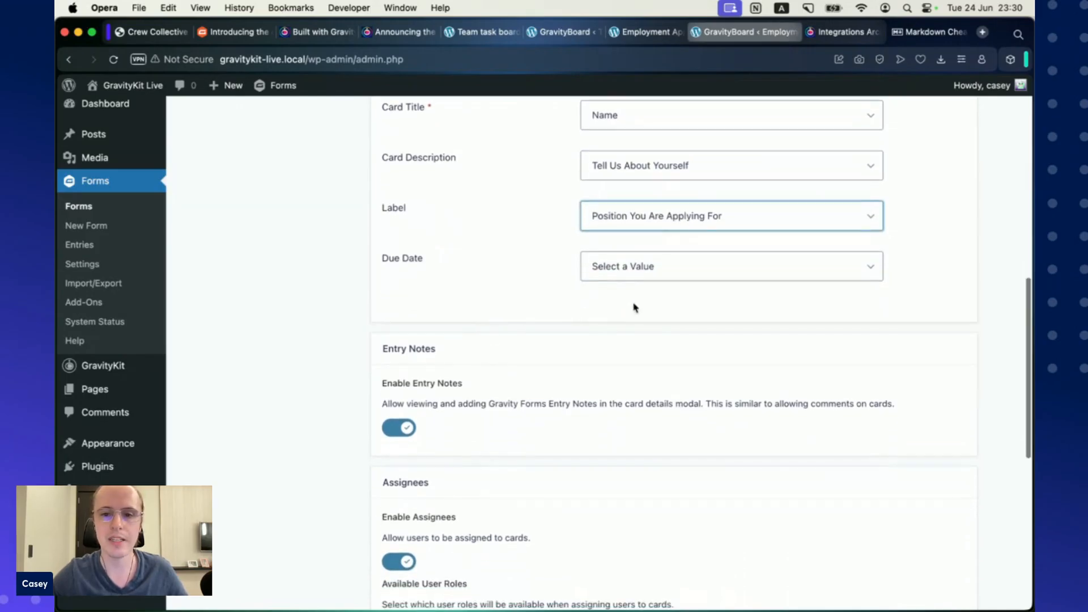
pyautogui.click(647, 274)
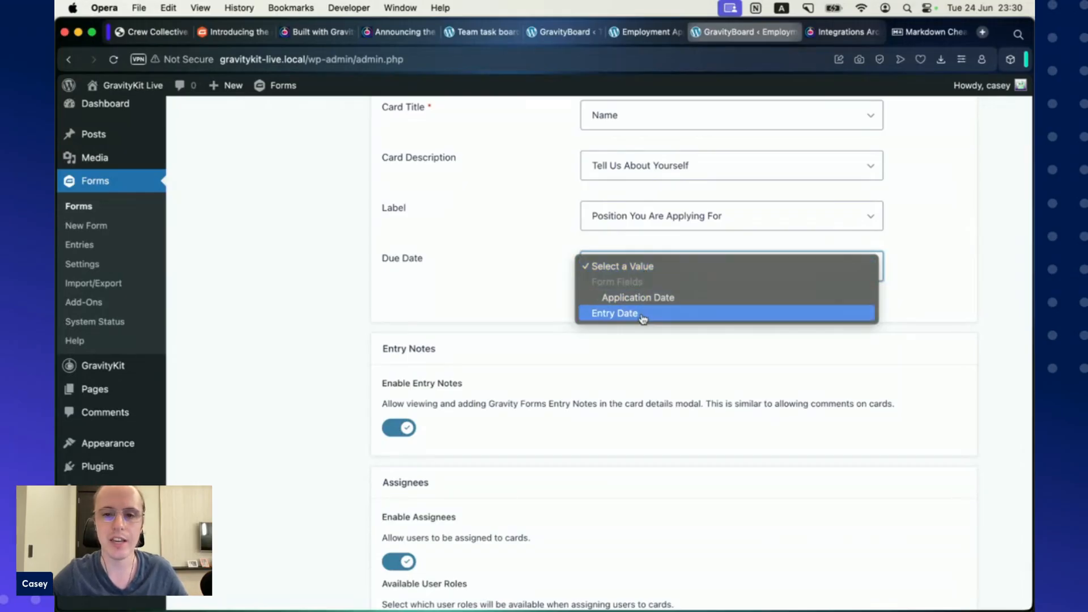
pyautogui.click(718, 299)
pyautogui.scroll(1, 496, 302)
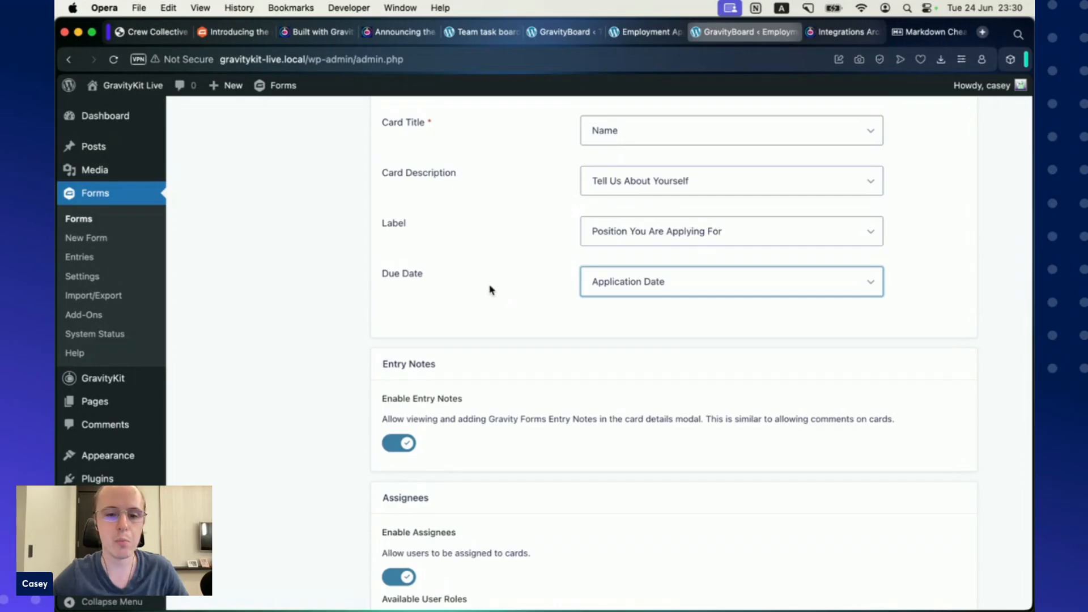
# - Enable card checklists and card attachments for the board
pyautogui.scroll(-10, 491, 289)
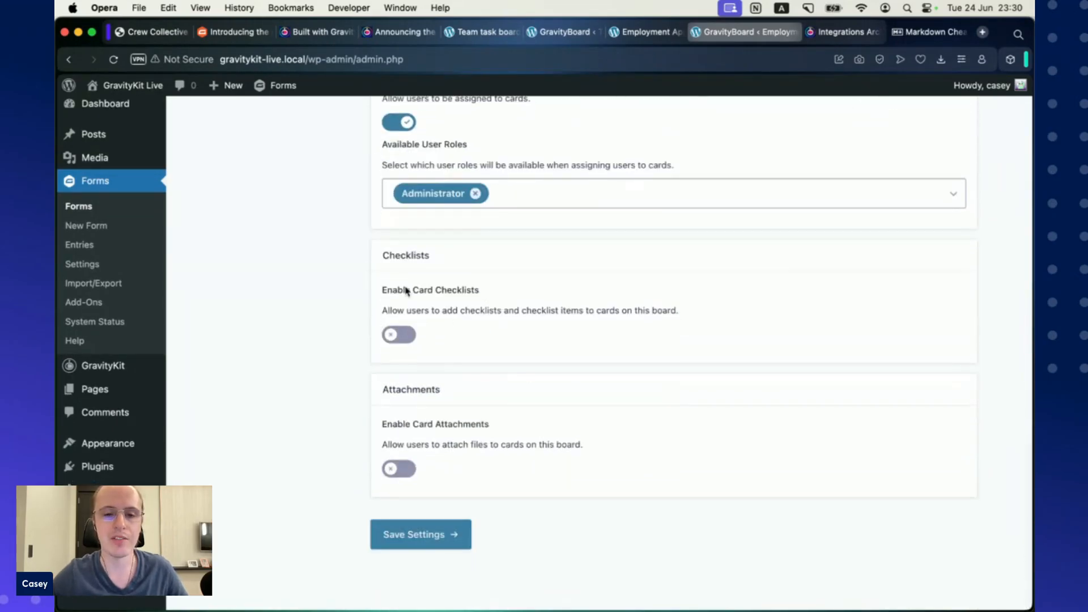
pyautogui.click(407, 336)
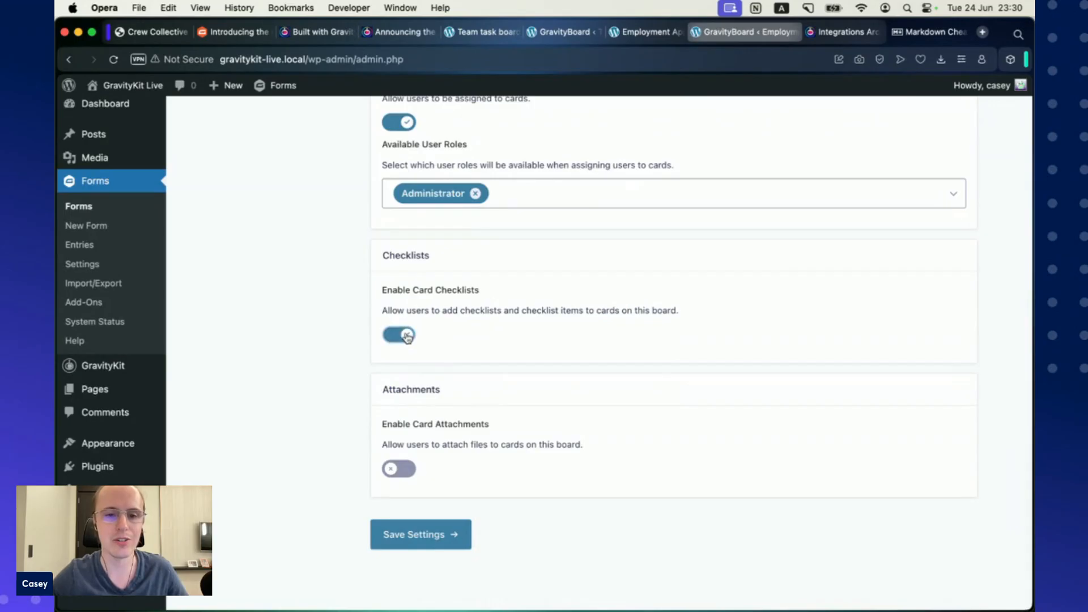
pyautogui.click(402, 469)
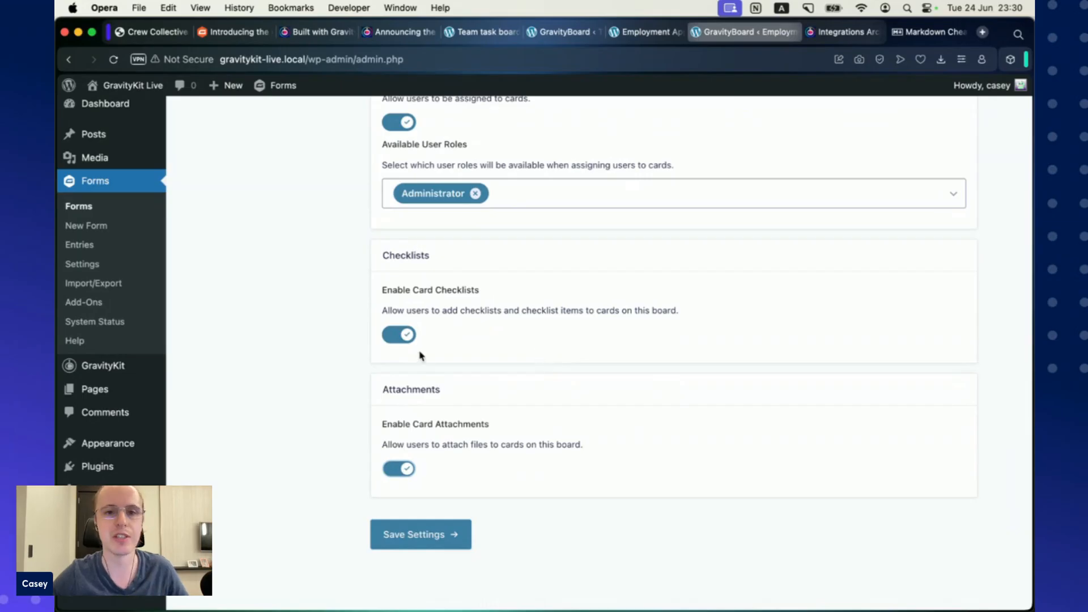
# - Connect the Employment Applications (#284) View to the board and save the settings
pyautogui.scroll(5, 463, 430)
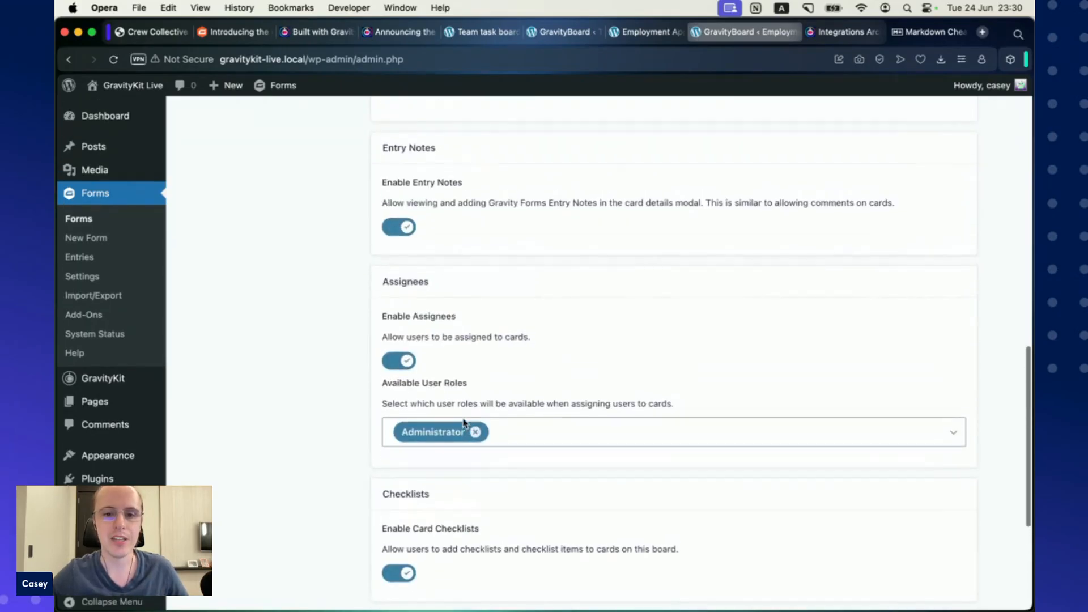
pyautogui.scroll(15, 463, 422)
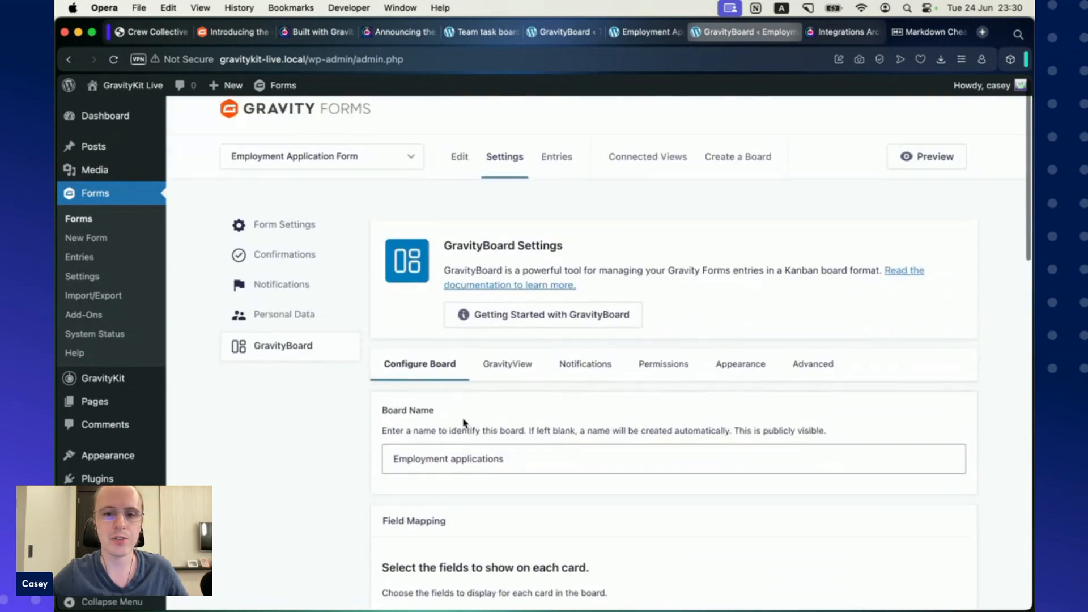
pyautogui.scroll(-2, 463, 422)
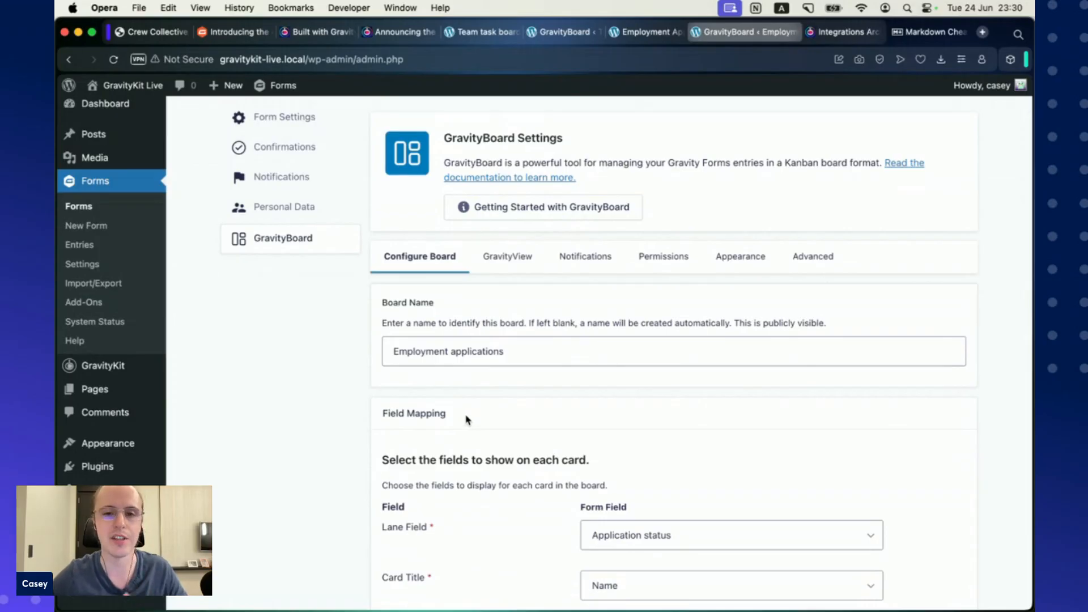
pyautogui.click(513, 267)
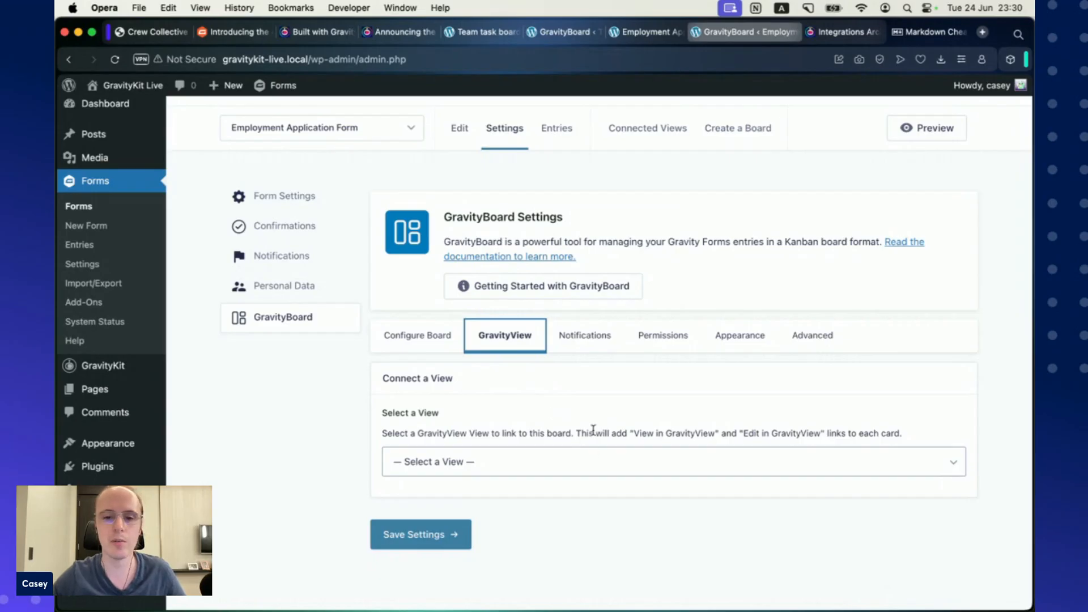
pyautogui.click(590, 462)
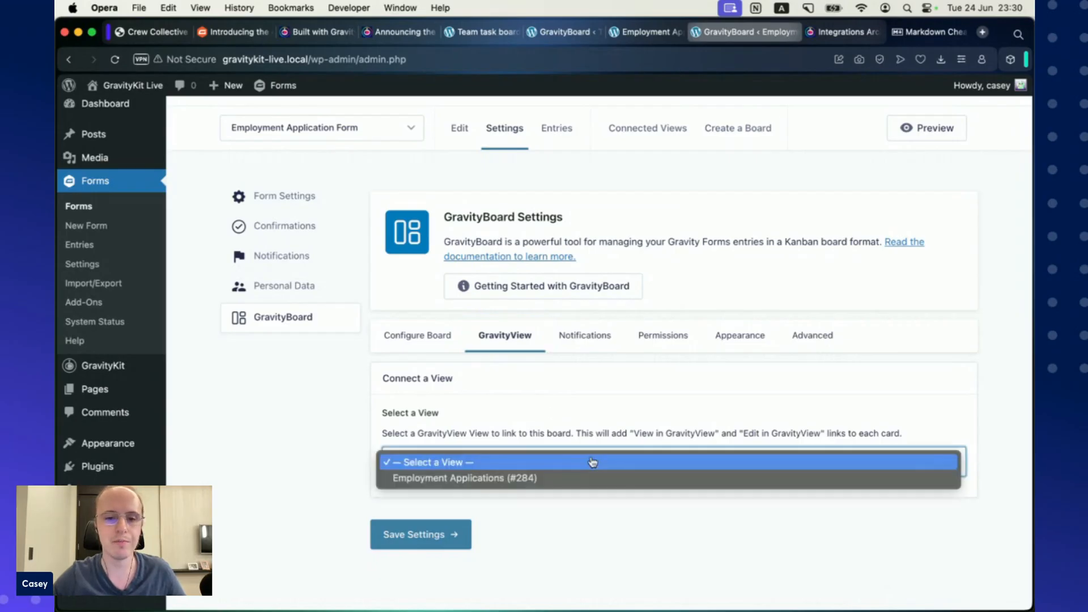
pyautogui.click(468, 483)
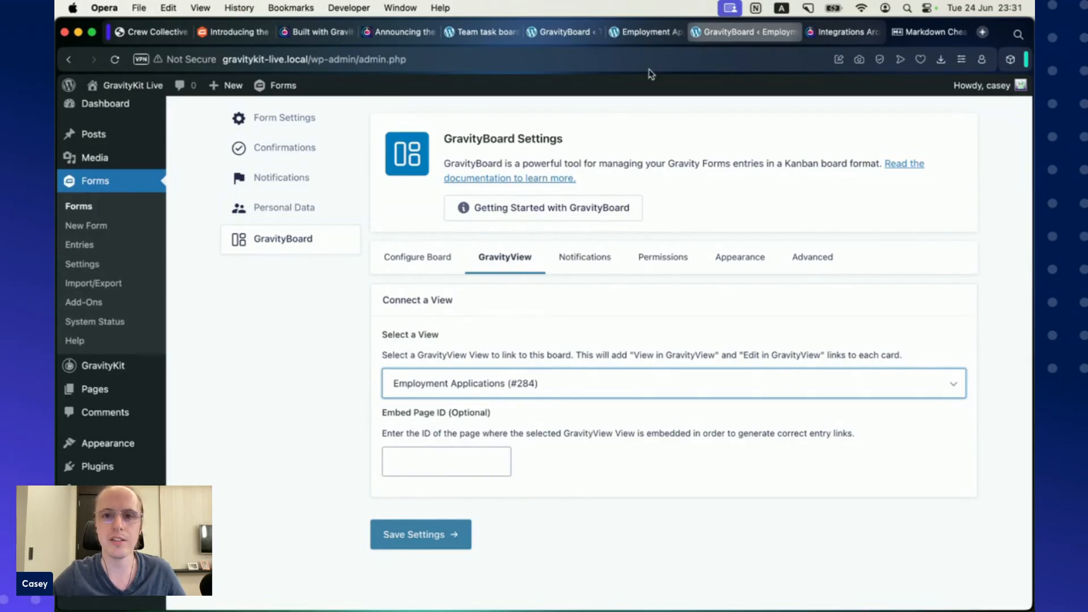
pyautogui.click(649, 34)
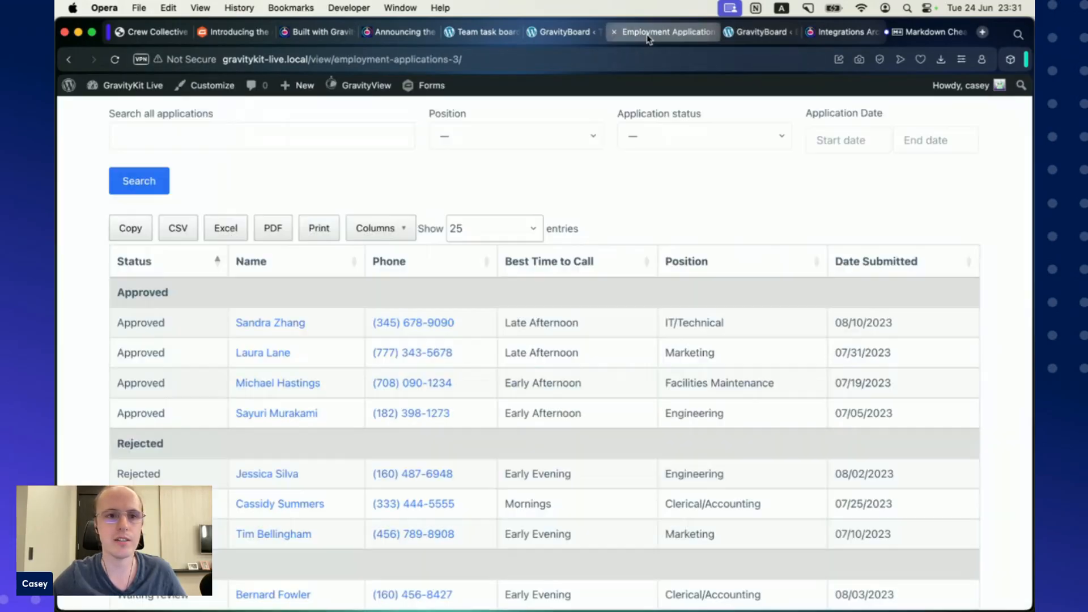
pyautogui.click(762, 33)
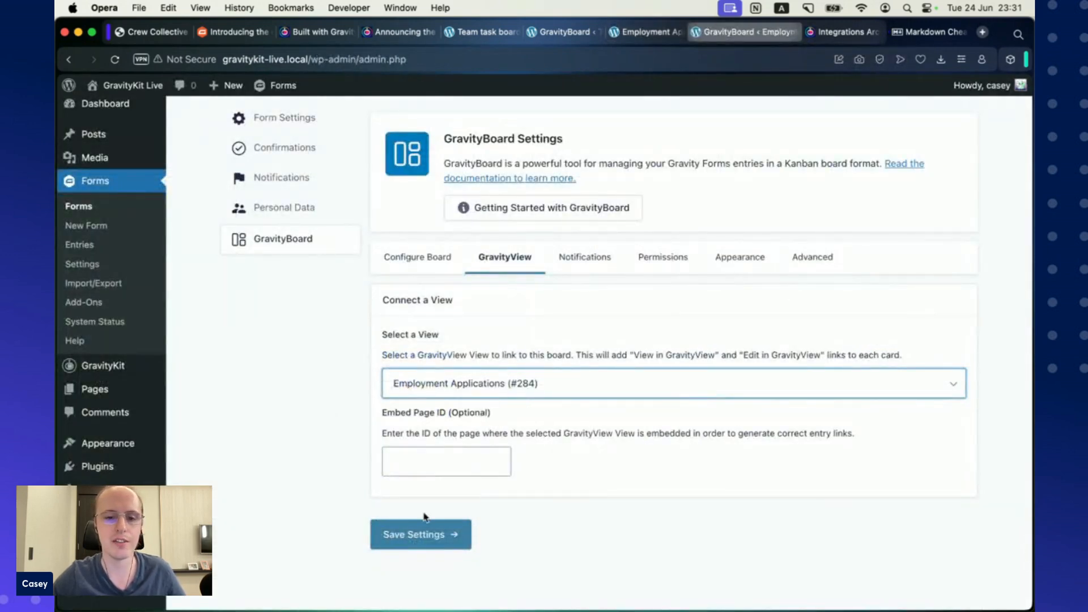
pyautogui.click(413, 538)
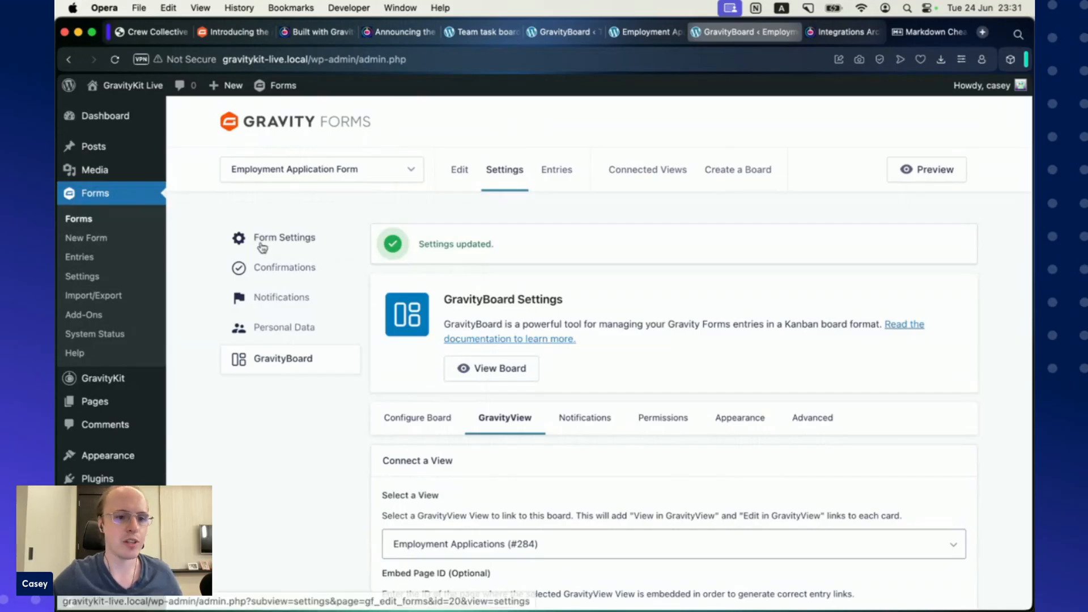
# - Create a new WordPress page in a separate browser tab and title it "Board"
pyautogui.moveTo(91, 401)
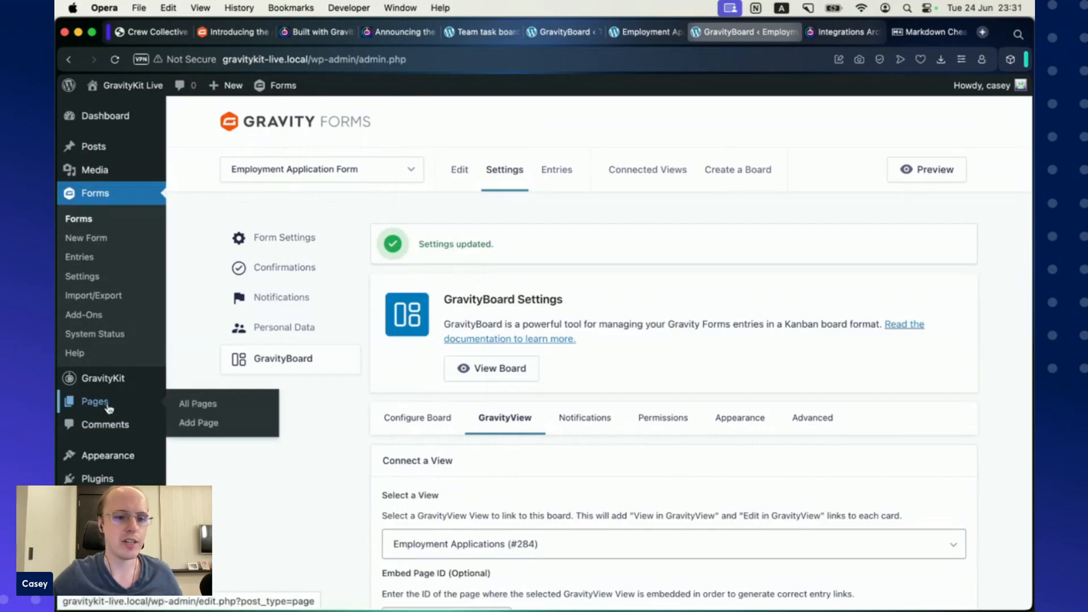
pyautogui.keyDown('super'); pyautogui.click(209, 428); pyautogui.keyUp('super')
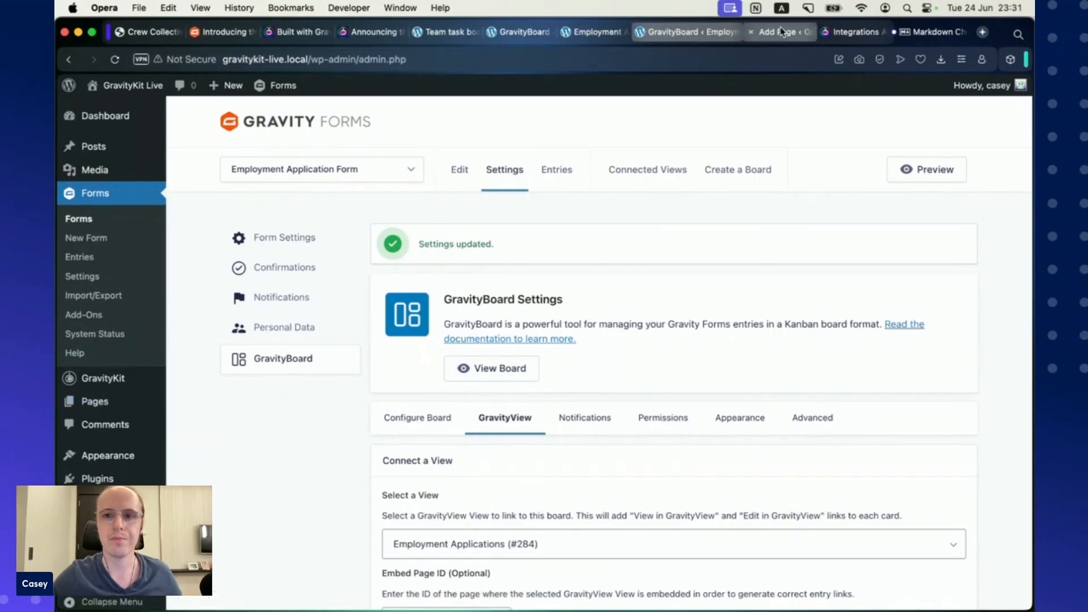
pyautogui.click(782, 32)
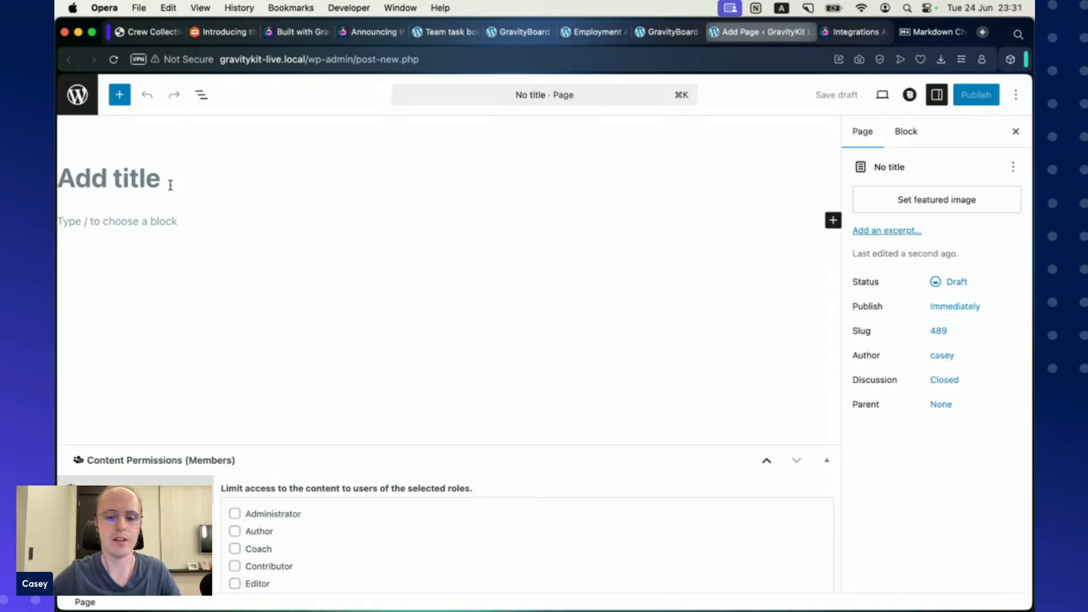
pyautogui.write('Board')
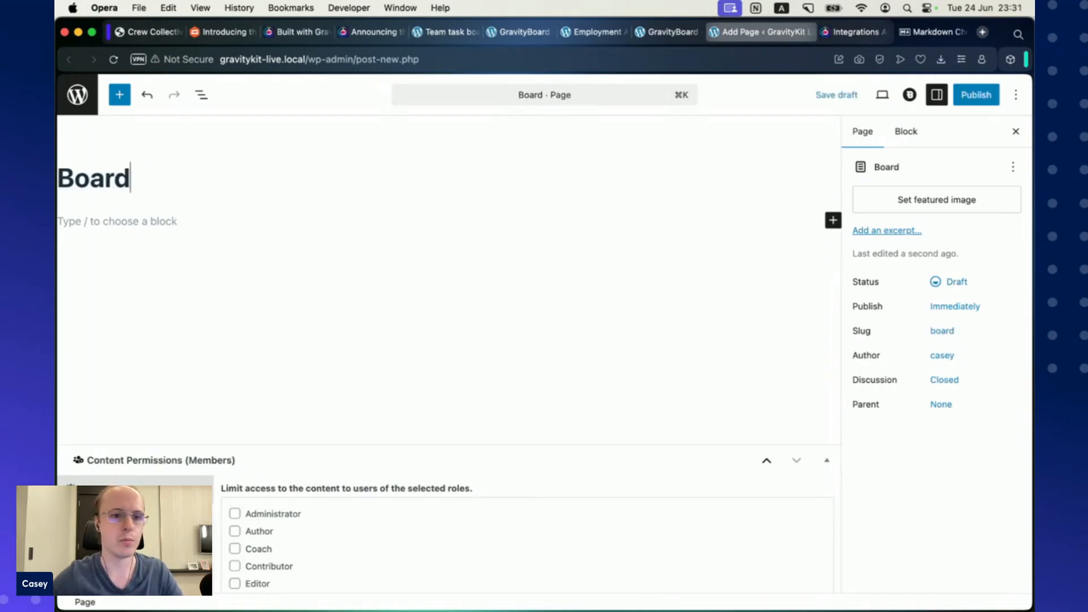
# - Insert a GravityBoard block below the page title and set it to display the Employment applications board
pyautogui.click(199, 221)
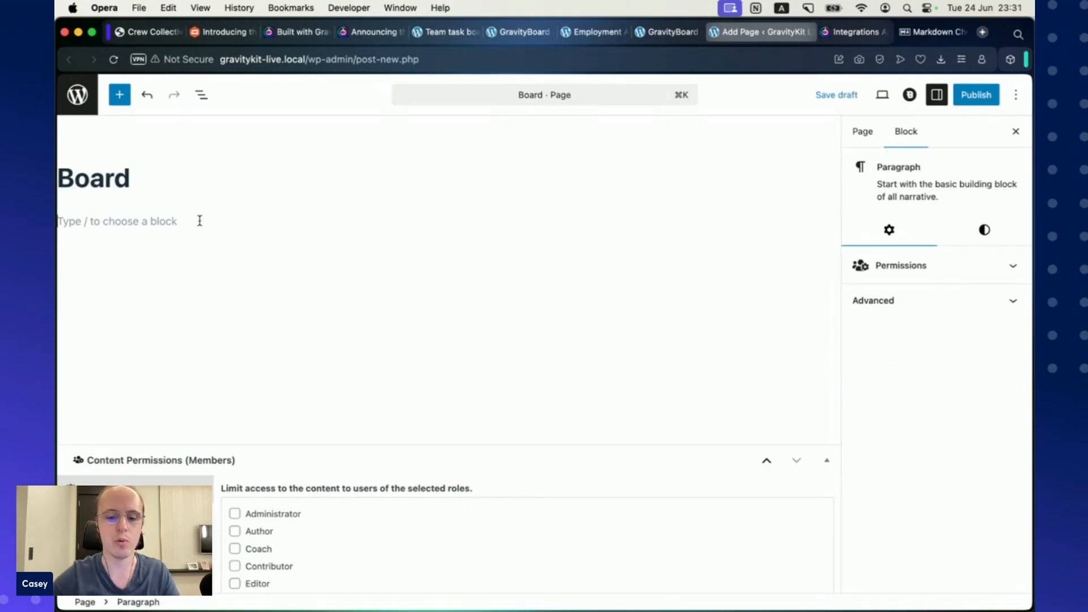
pyautogui.write('/gravityb')
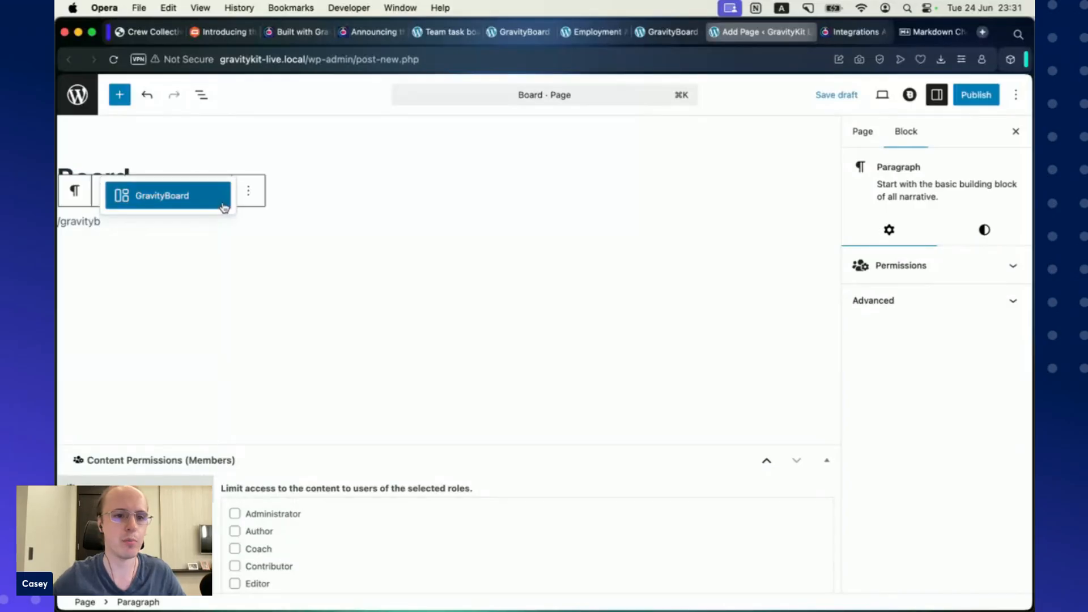
pyautogui.click(194, 202)
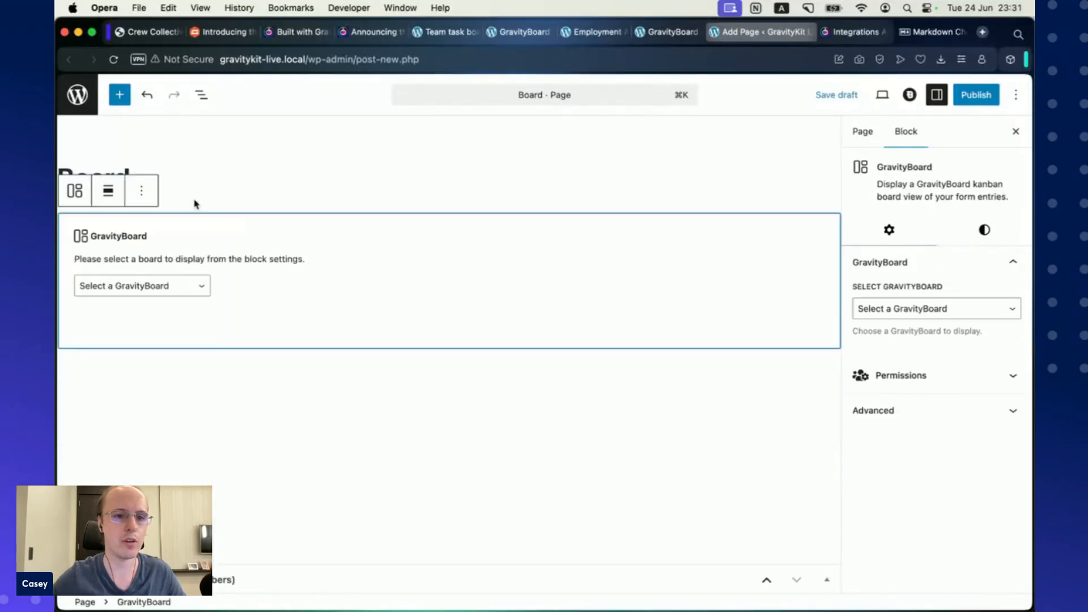
pyautogui.click(206, 291)
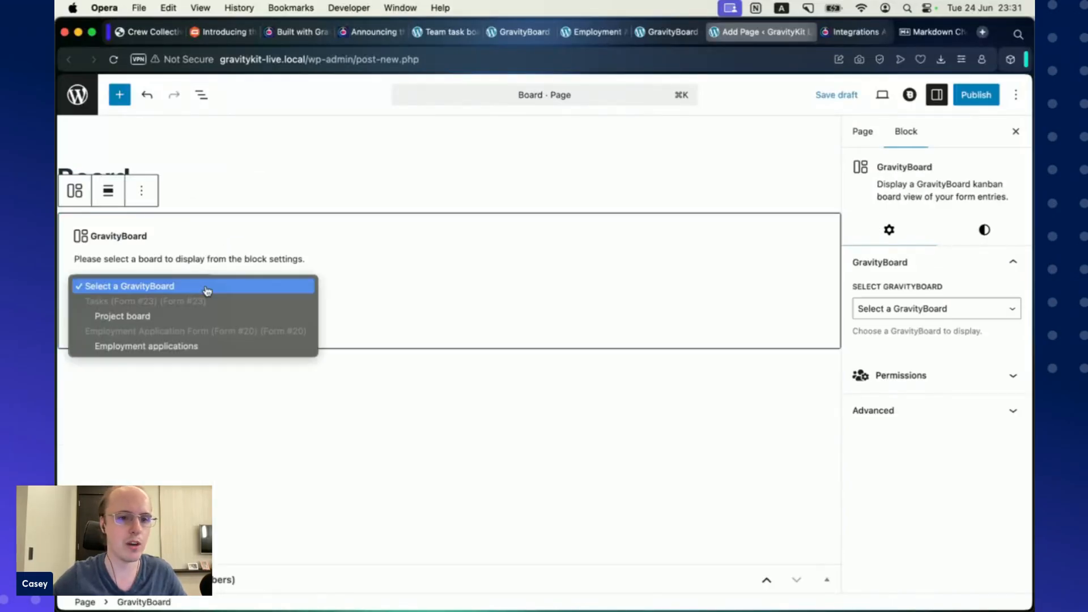
pyautogui.click(202, 347)
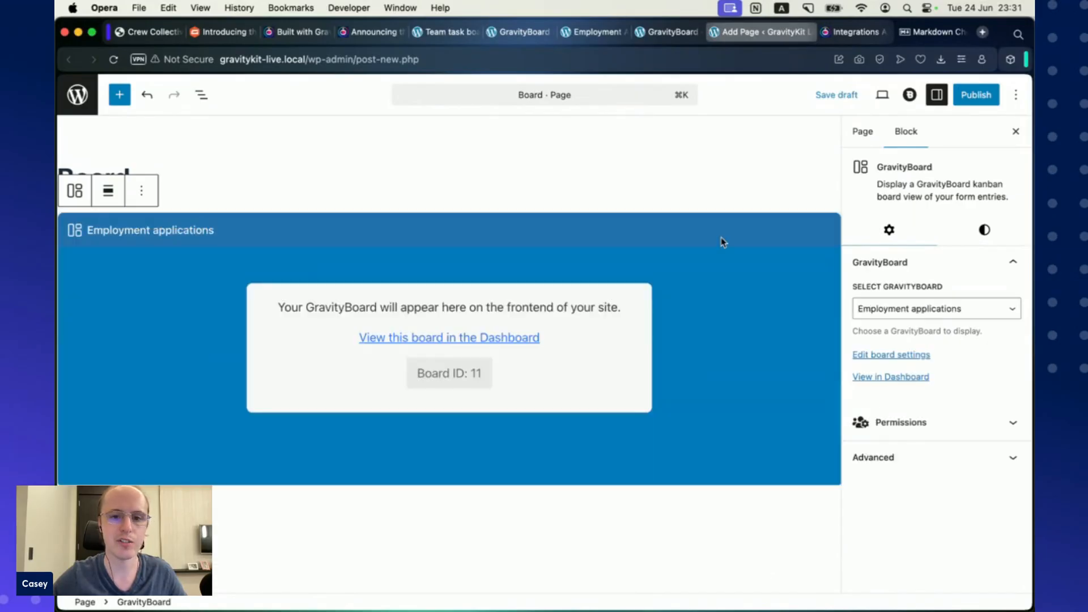
# - Publish the Board page and view its Kanban board on the front end
pyautogui.click(976, 94)
pyautogui.click(983, 96)
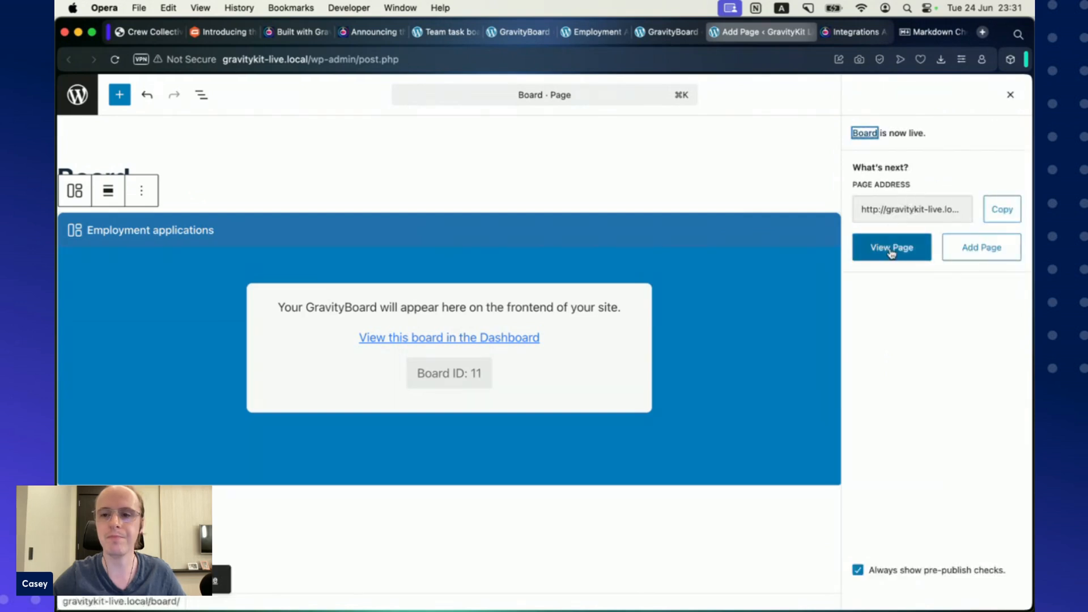
pyautogui.click(891, 252)
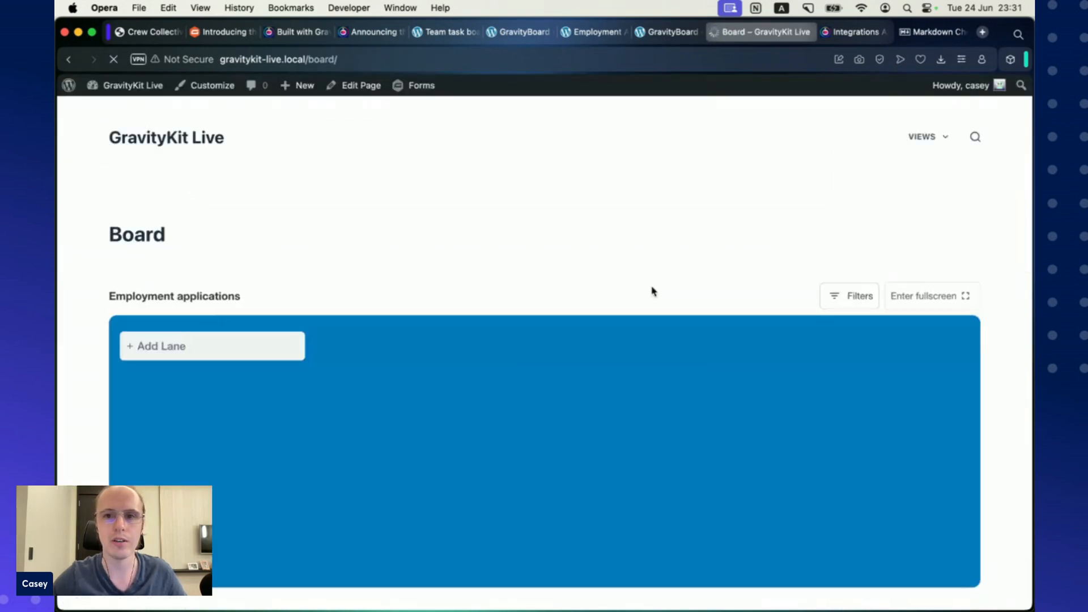
pyautogui.scroll(-3, 652, 210)
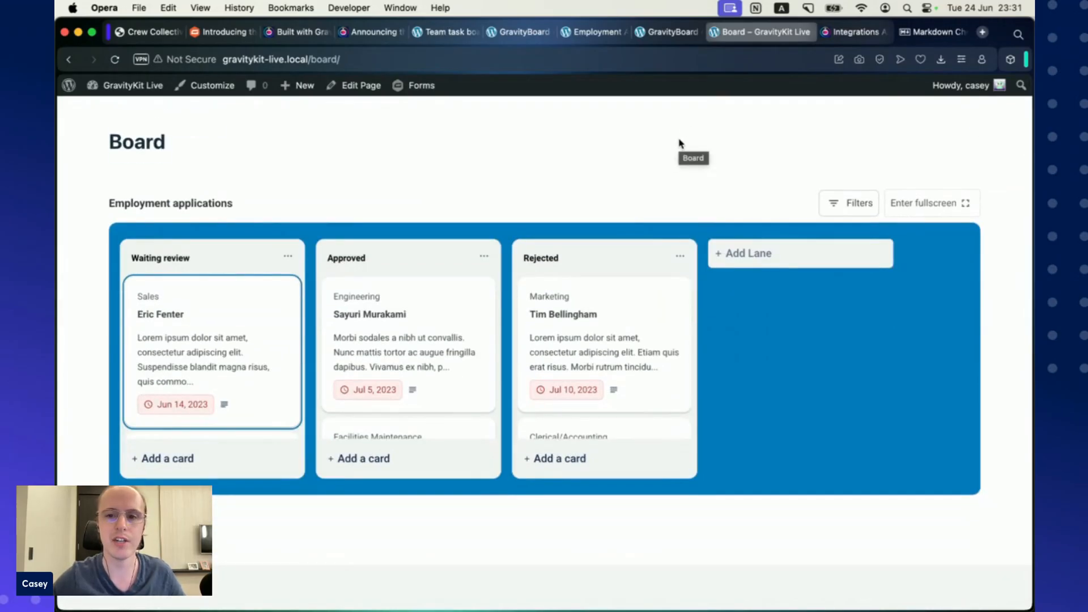
pyautogui.scroll(-1, 952, 153)
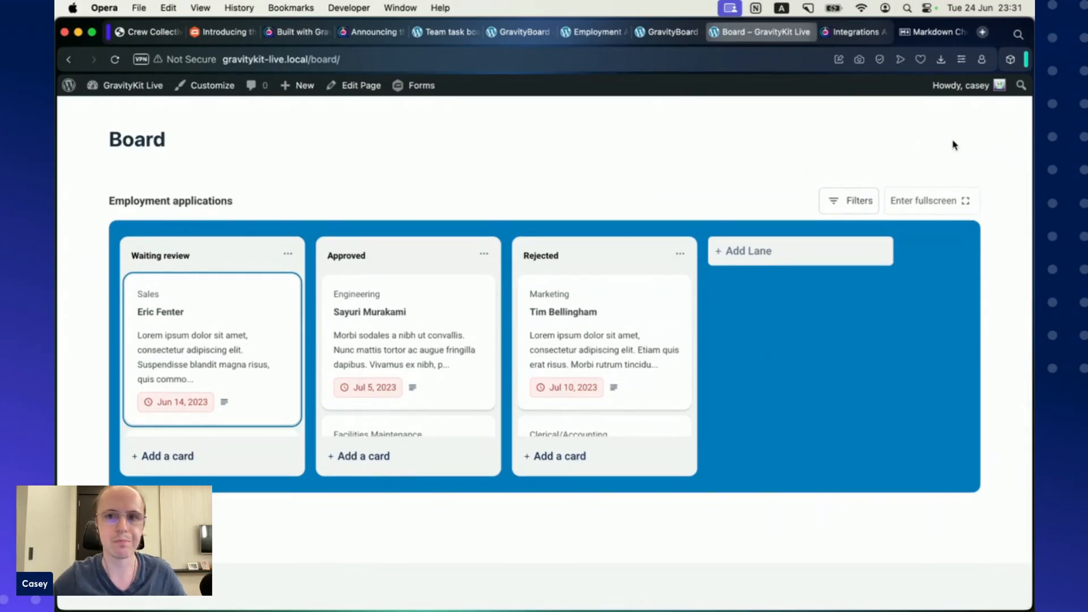
# - Set the board's minimum height to 800px in its appearance settings, save, and return to the published Board page
pyautogui.click(672, 31)
pyautogui.scroll(-5, 578, 218)
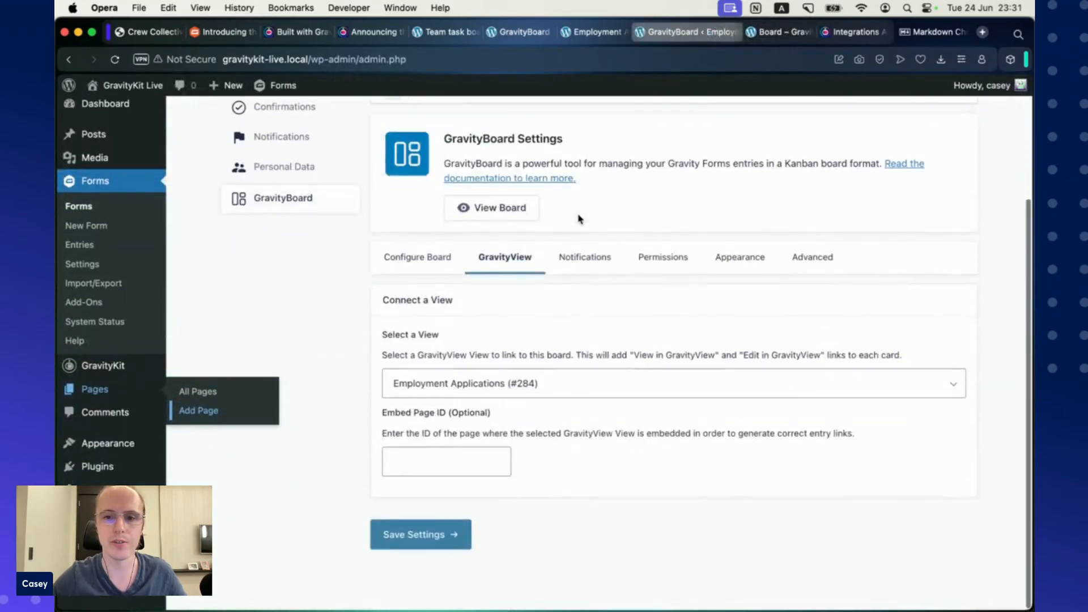
pyautogui.click(732, 261)
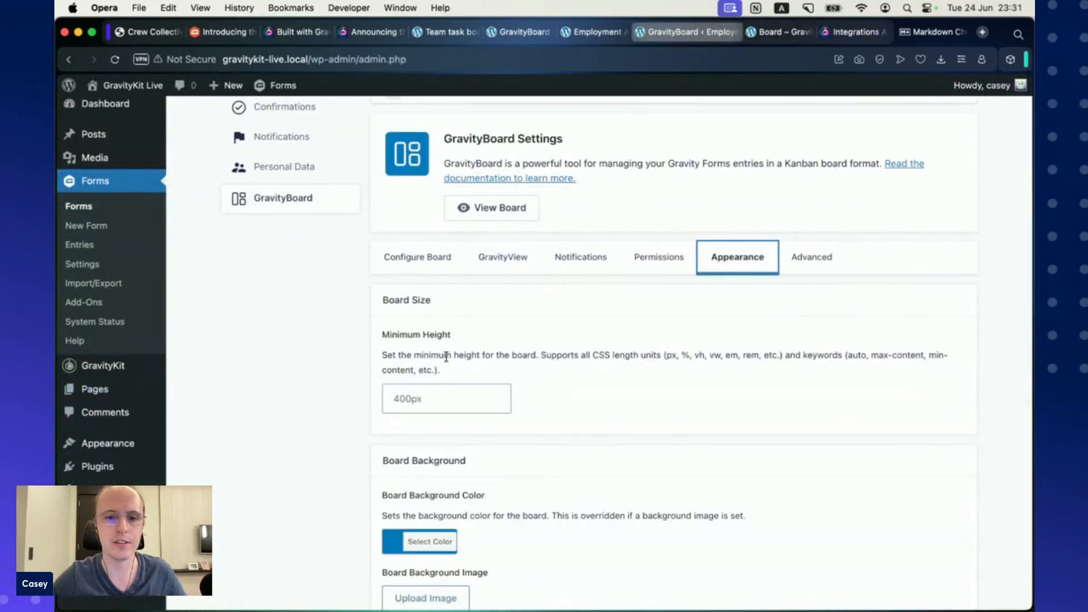
pyautogui.scroll(-2, 446, 357)
pyautogui.click(419, 294)
pyautogui.write('800')
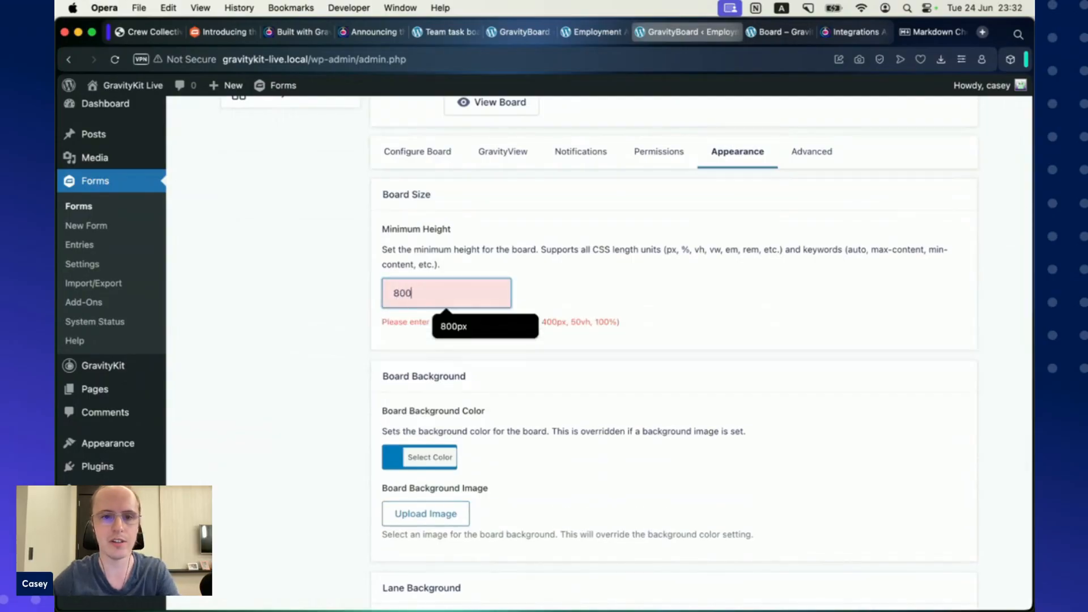
pyautogui.click(451, 326)
pyautogui.scroll(-6, 498, 425)
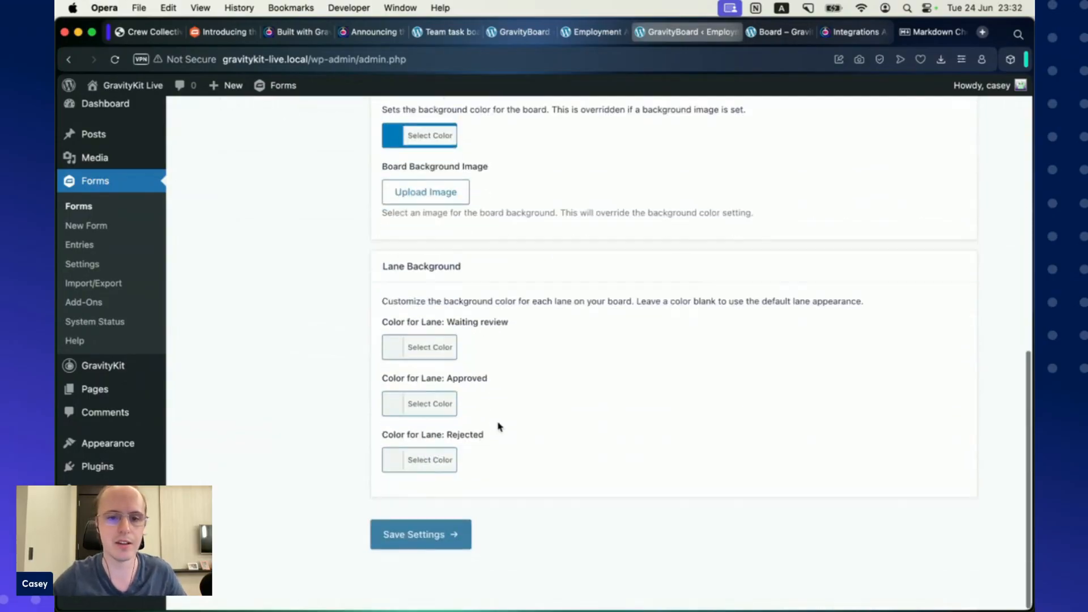
pyautogui.click(420, 532)
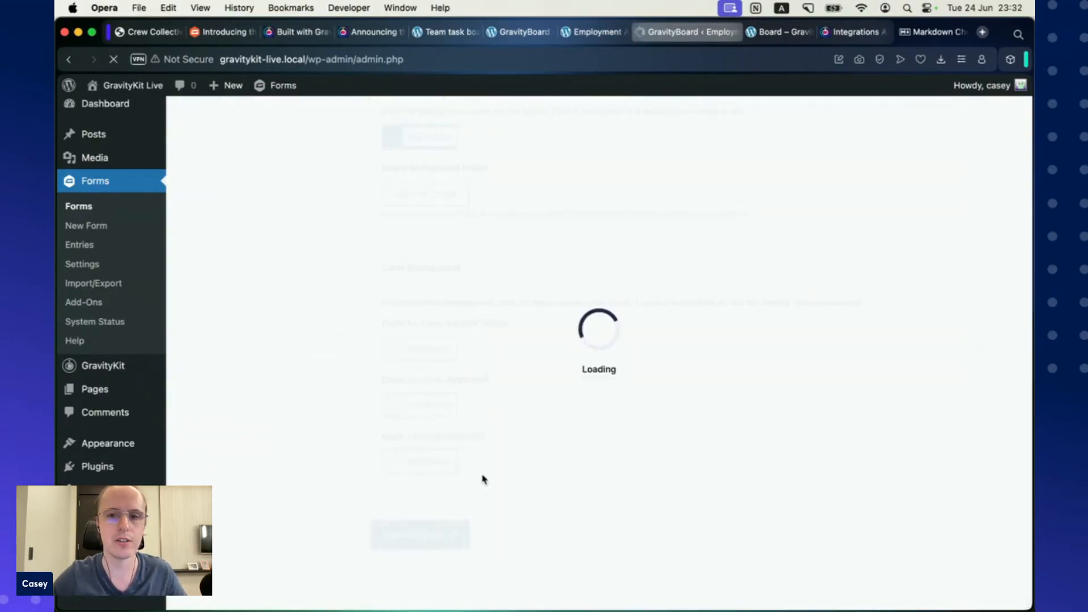
pyautogui.click(772, 35)
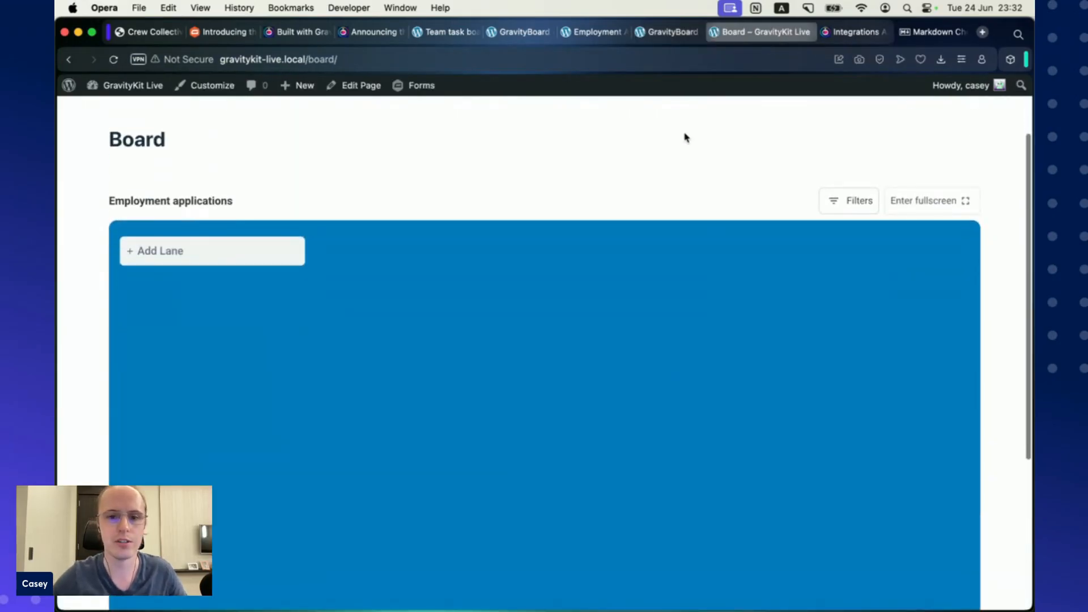
# - Review the lanes and cards on the published Employment applications board and open the first card in the Approved lane
pyautogui.scroll(-3, 972, 177)
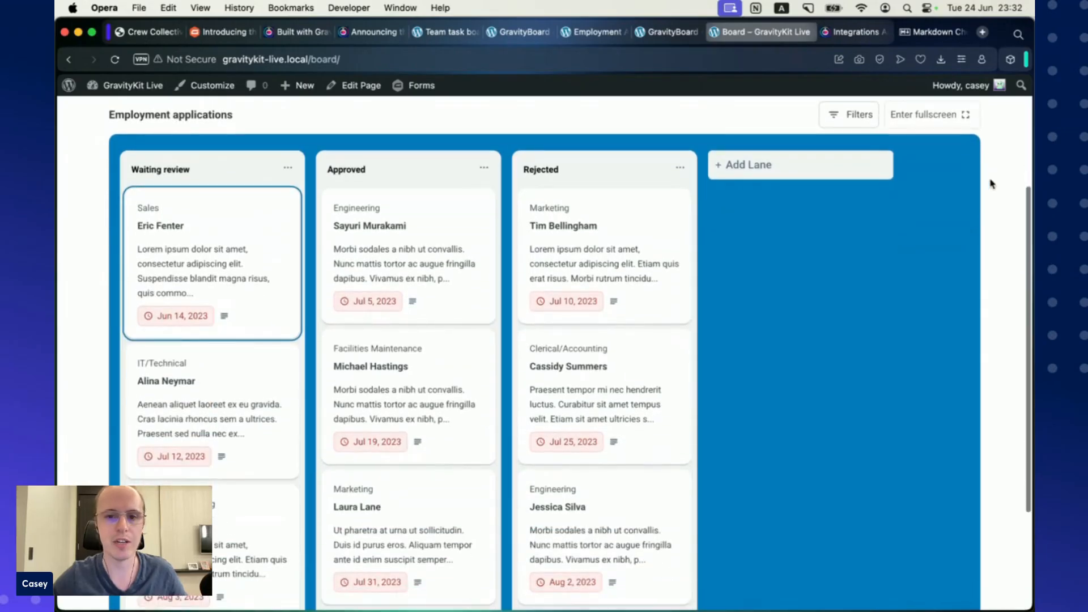
pyautogui.scroll(-2, 999, 182)
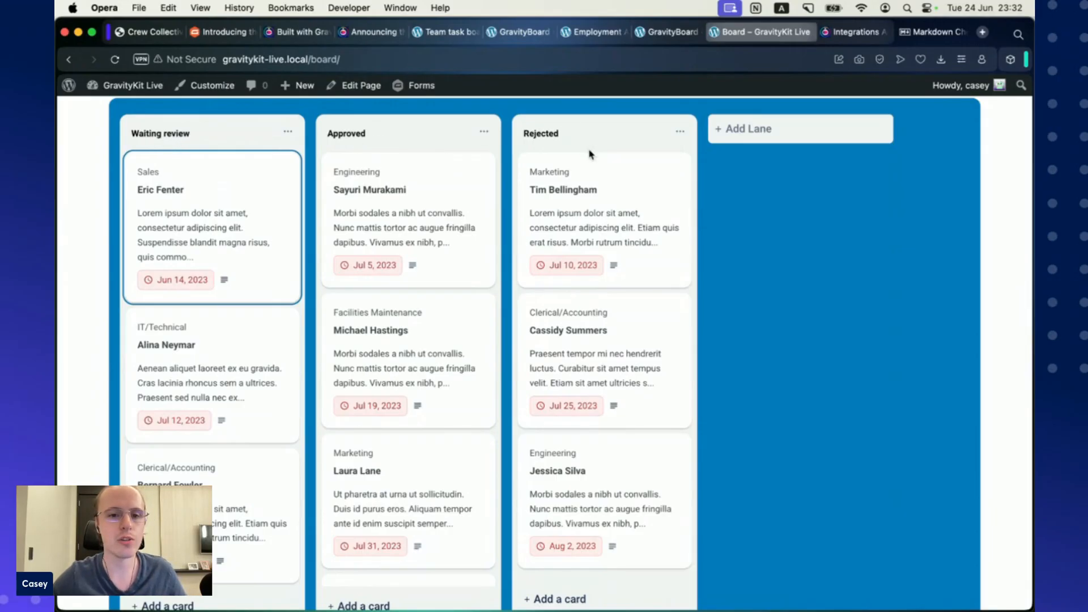
pyautogui.scroll(-3, 732, 247)
pyautogui.scroll(3, 732, 248)
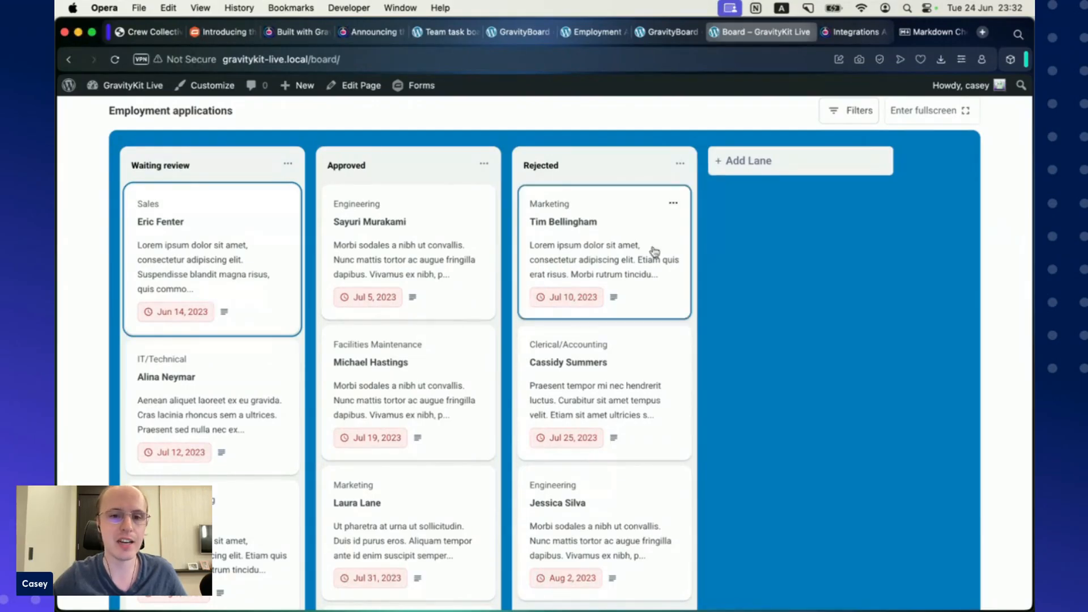
pyautogui.click(433, 221)
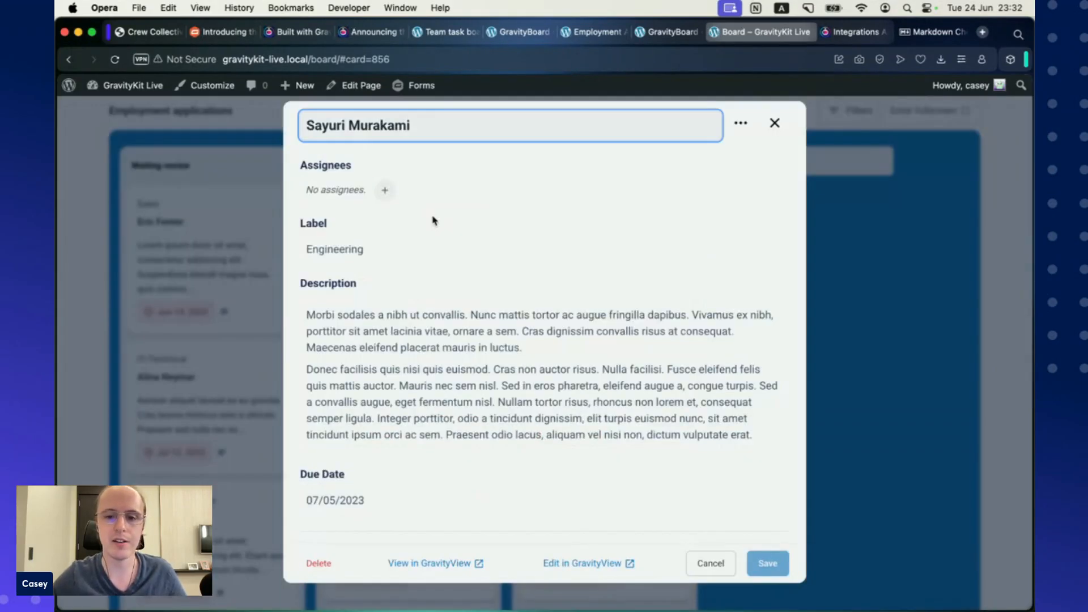
# - View the card's entry in GravityView and look through the applicant's full application details
pyautogui.click(742, 126)
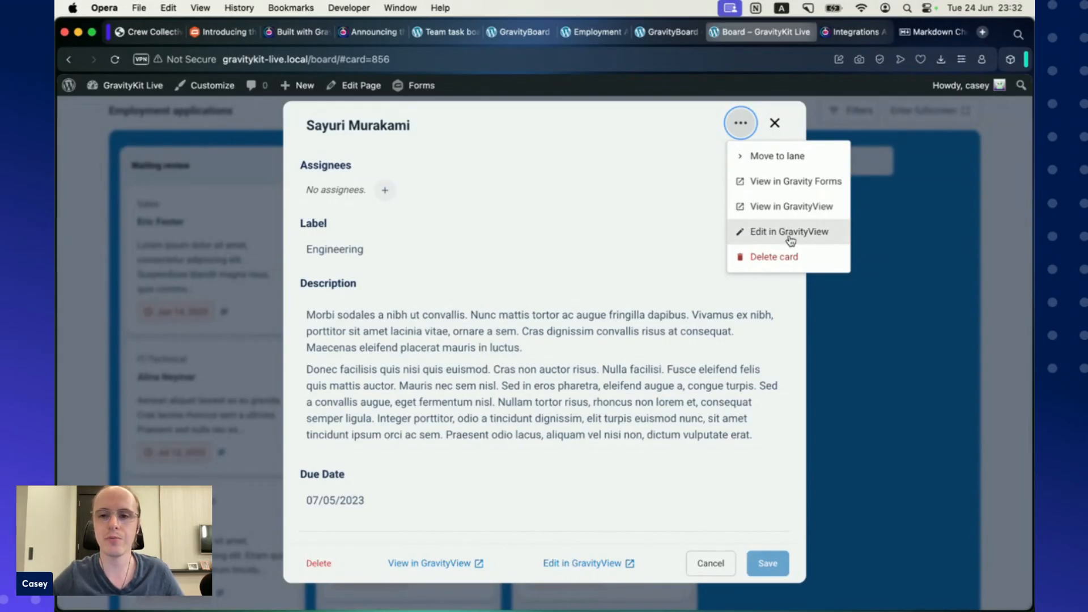
pyautogui.click(778, 210)
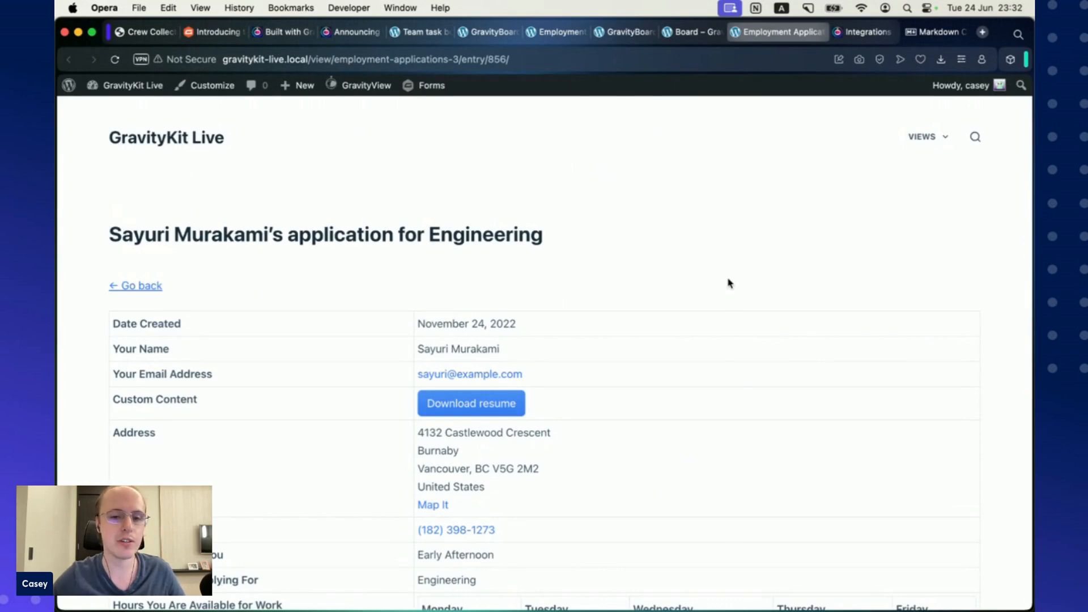
pyautogui.scroll(-2, 739, 284)
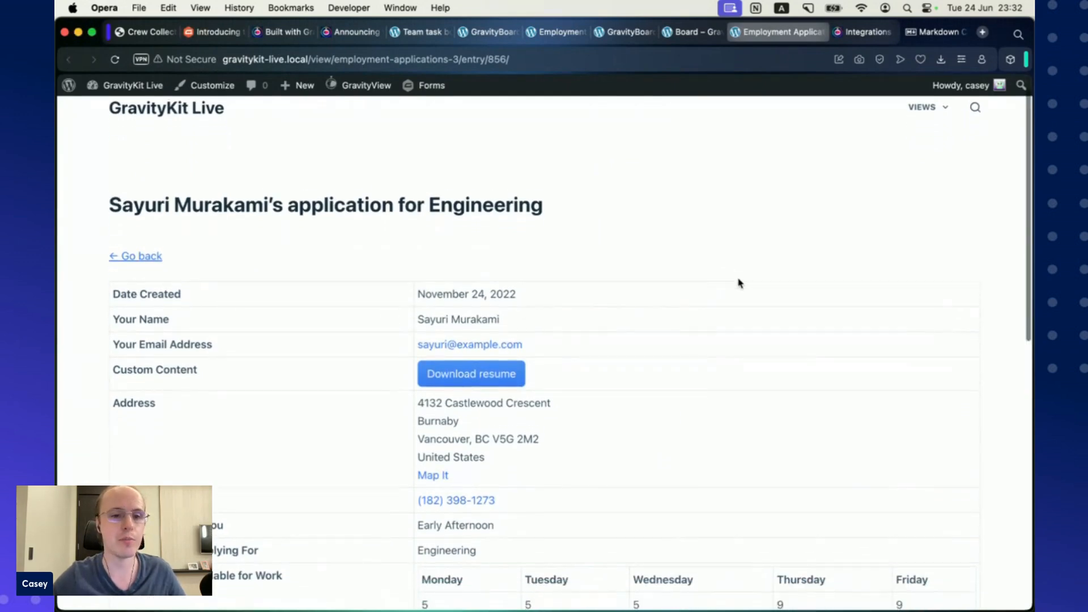
pyautogui.scroll(-10, 739, 283)
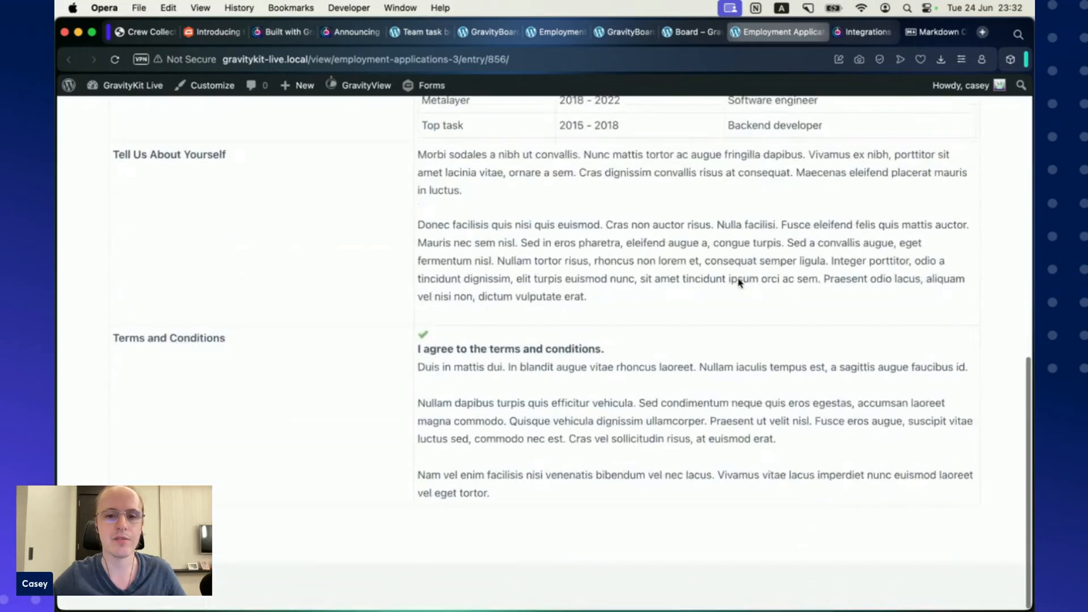
pyautogui.scroll(6, 739, 281)
pyautogui.scroll(5, 739, 267)
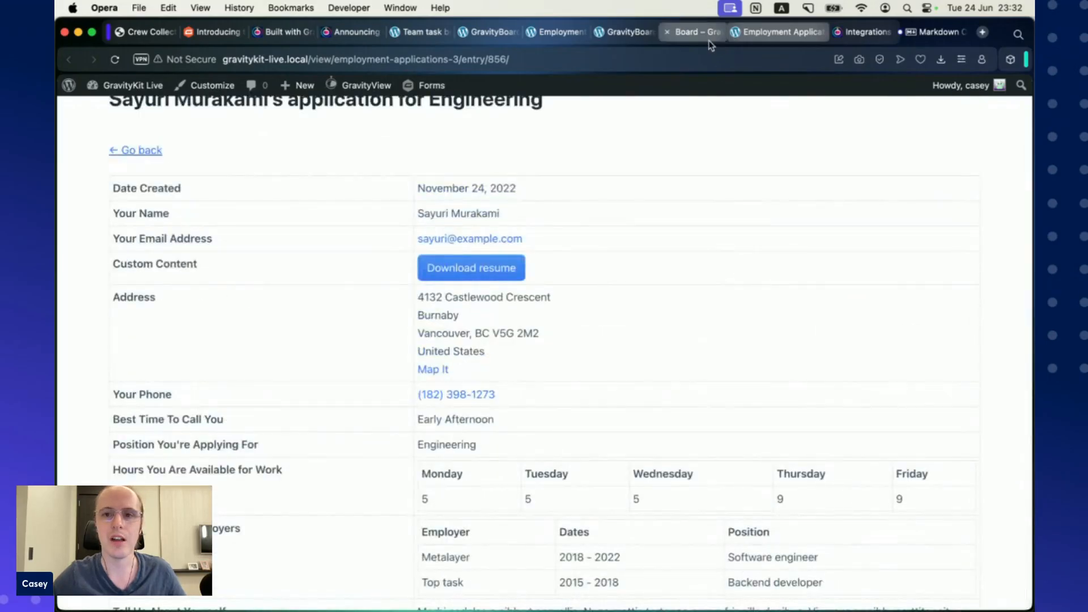
# - Return to the open card on the board, open its entry for editing in GravityView, and look through the Edit Entry form
pyautogui.click(693, 33)
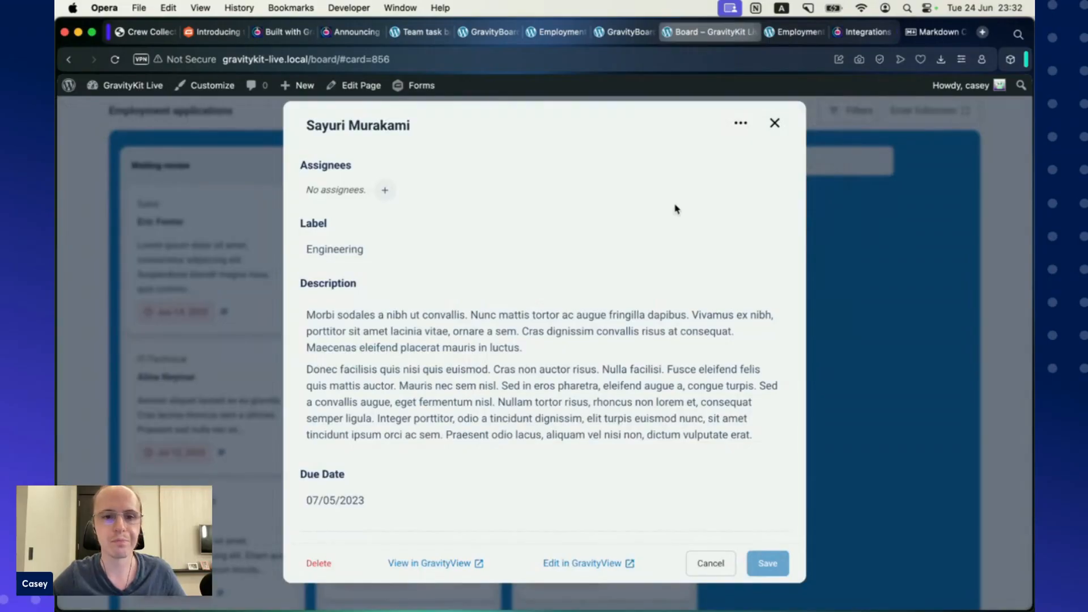
pyautogui.click(741, 123)
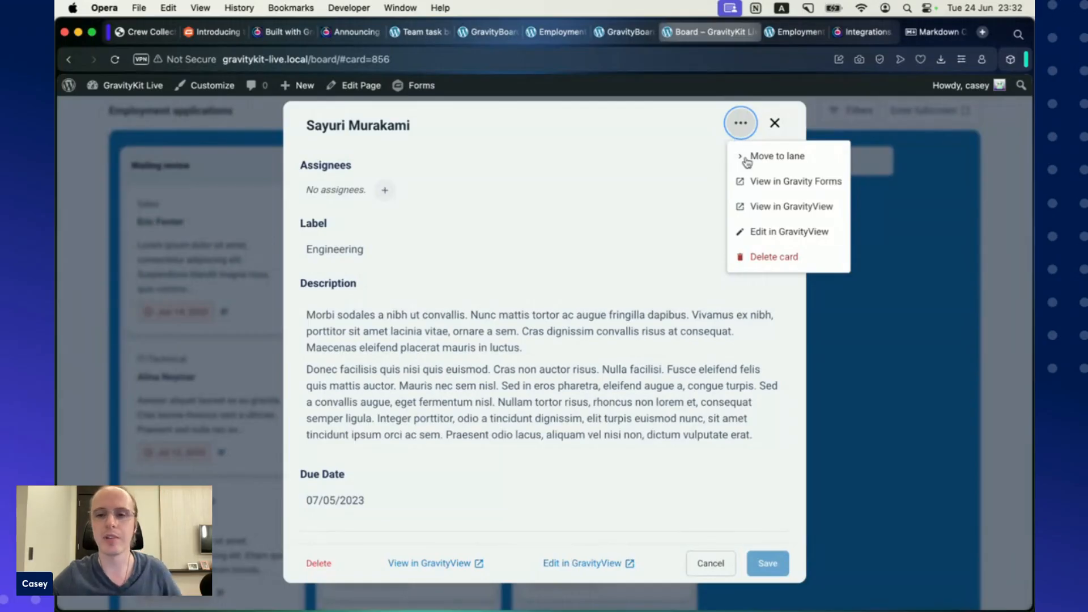
pyautogui.click(795, 234)
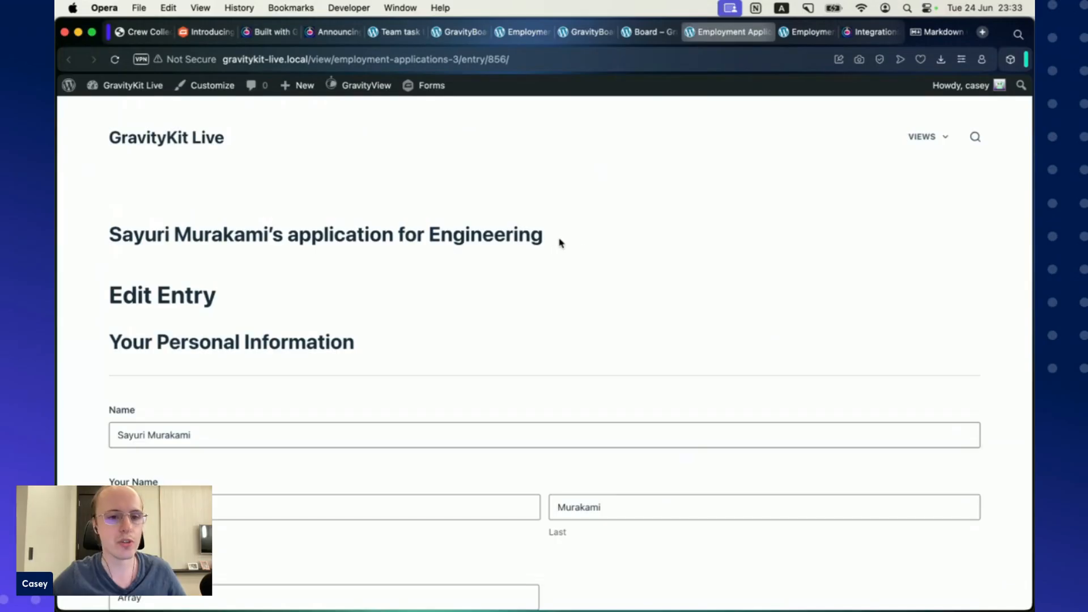
pyautogui.scroll(-3, 713, 271)
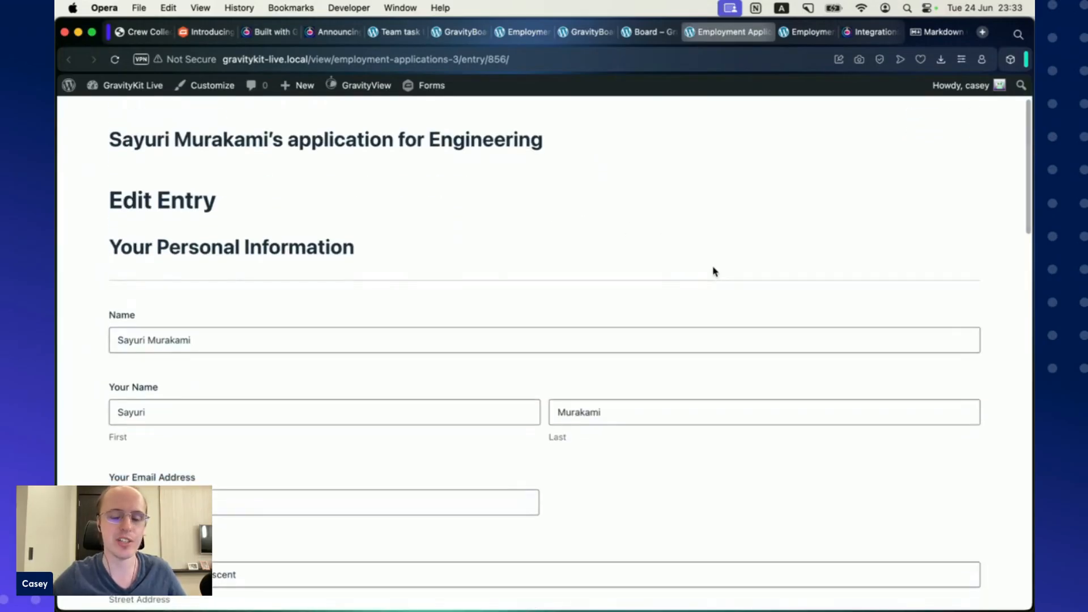
pyautogui.scroll(-4, 681, 275)
pyautogui.scroll(-10, 573, 274)
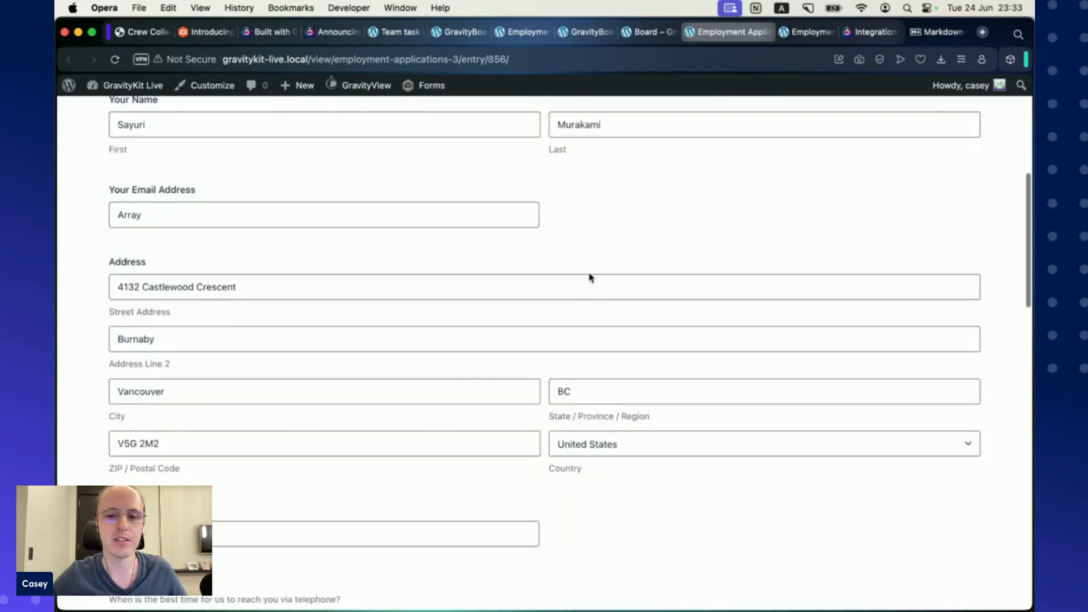
pyautogui.scroll(-15, 589, 278)
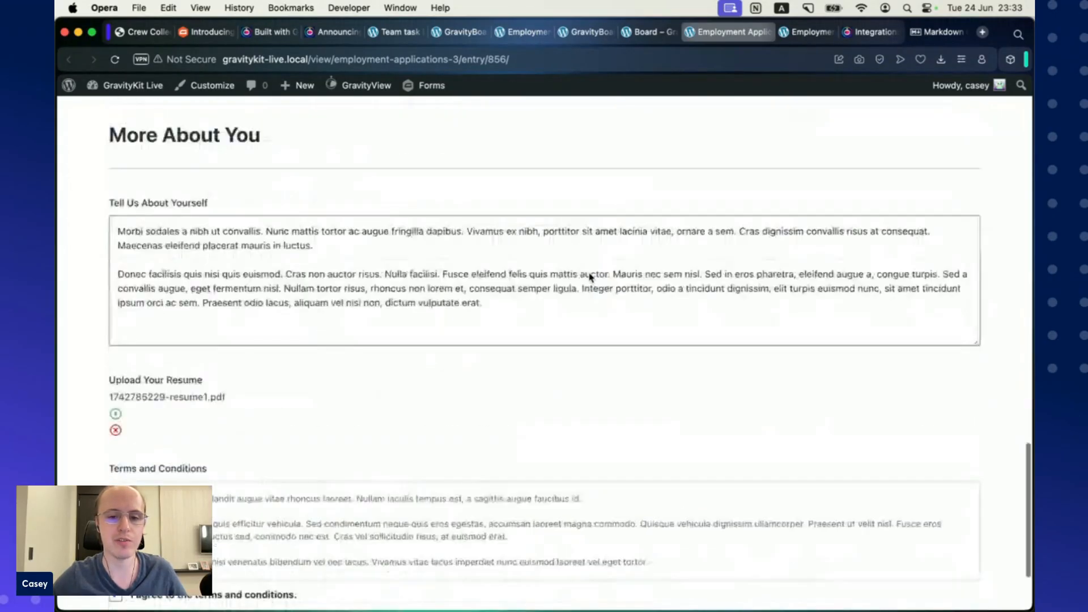